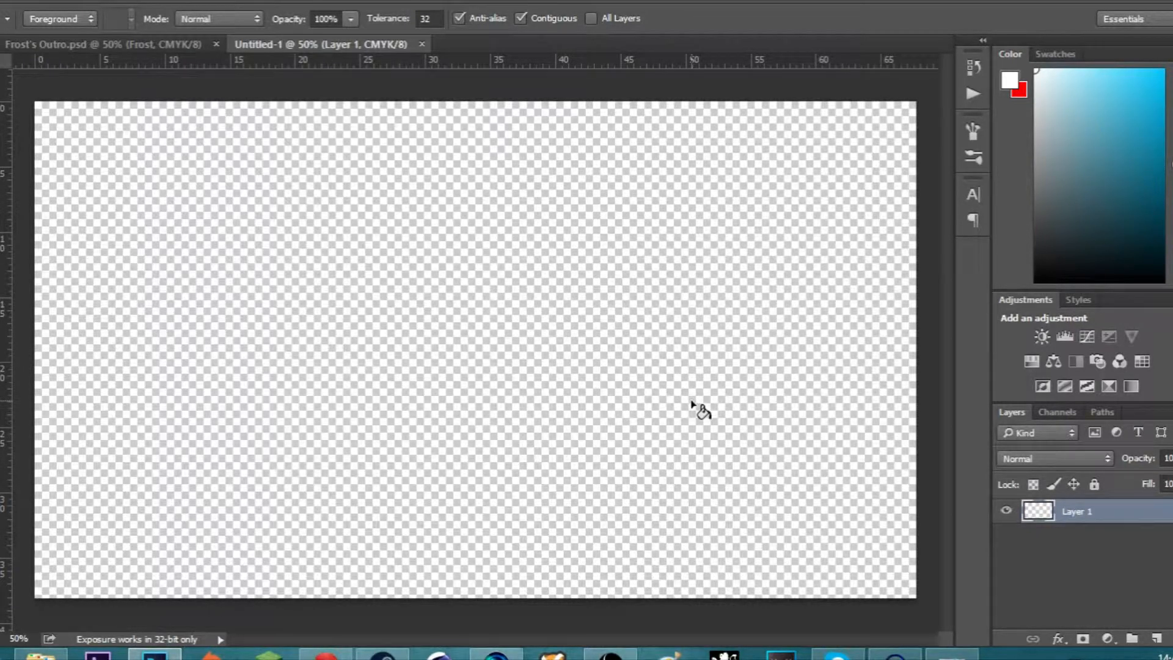
# Step: Set the foreground colour to black (000000) and fill all of Layer 1 with it
pyautogui.click(2, 563)
pyautogui.moveTo(126, 293); pyautogui.dragTo(40, 398)
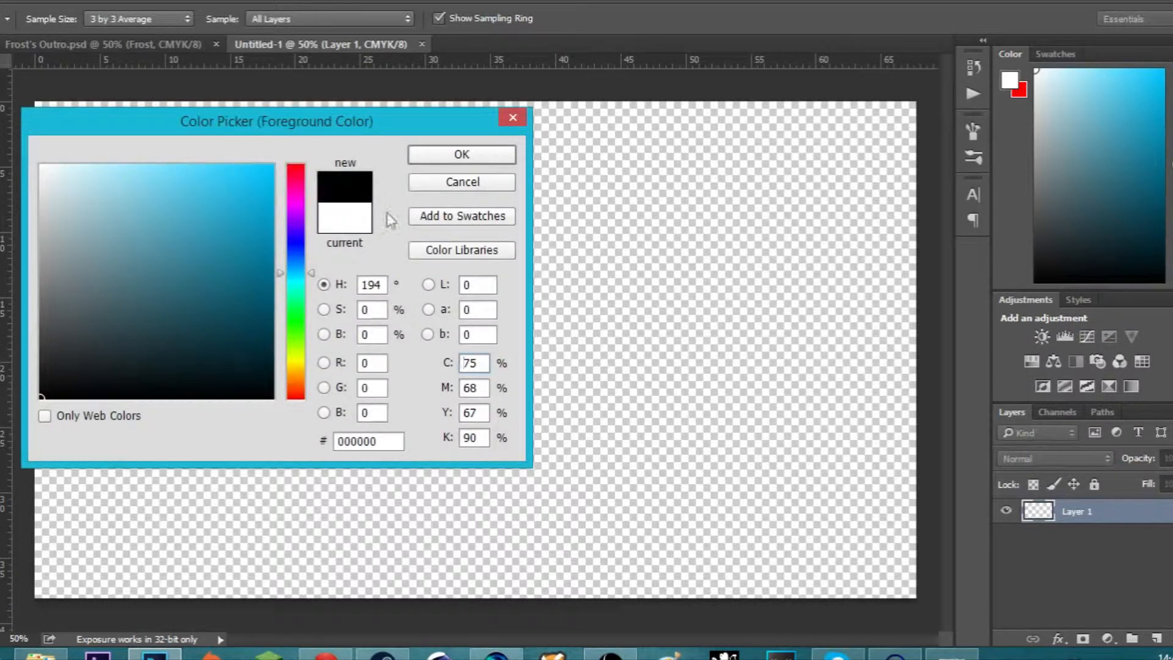
pyautogui.click(434, 157)
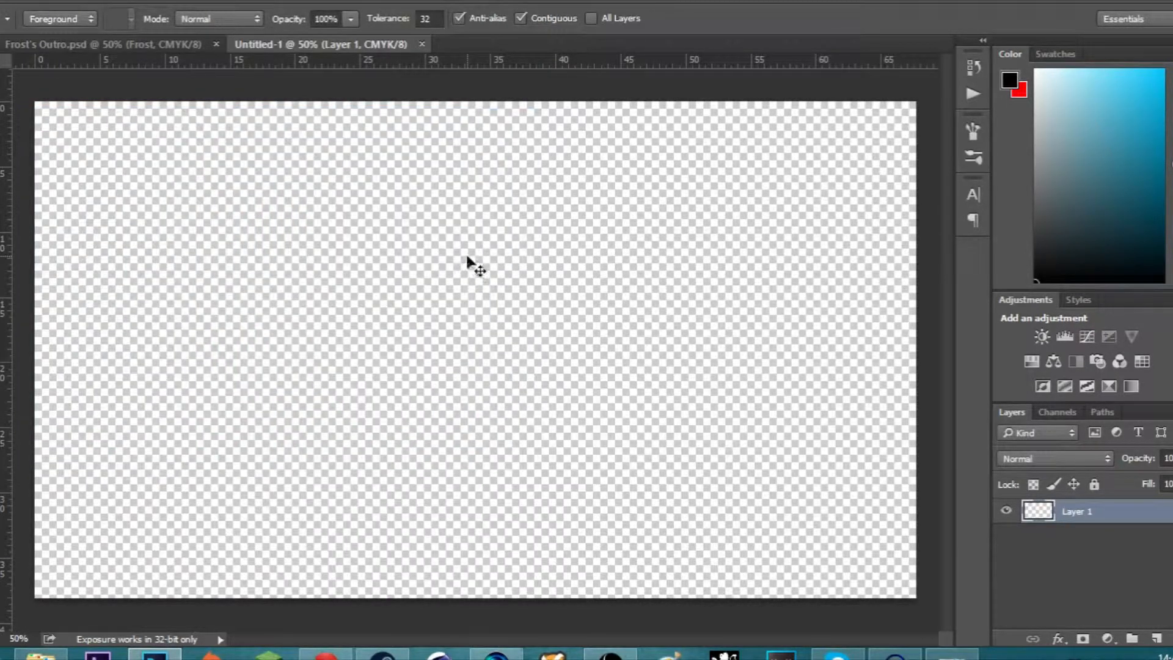
pyautogui.hotkey('ctrl', 'BackSpace')
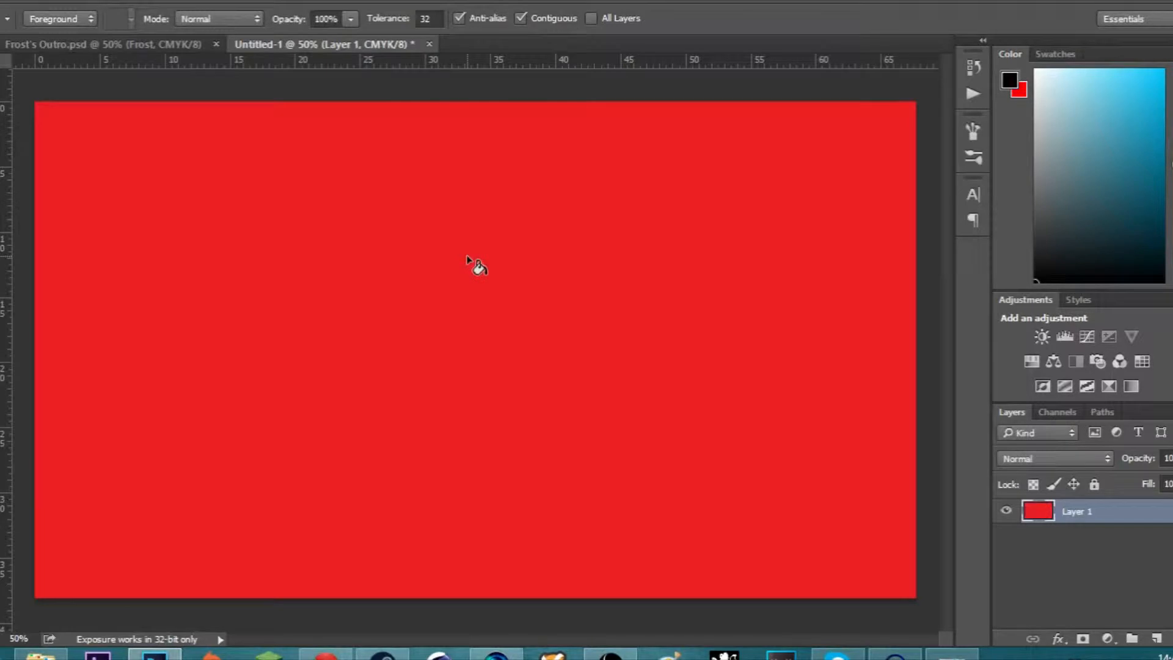
pyautogui.click(466, 258)
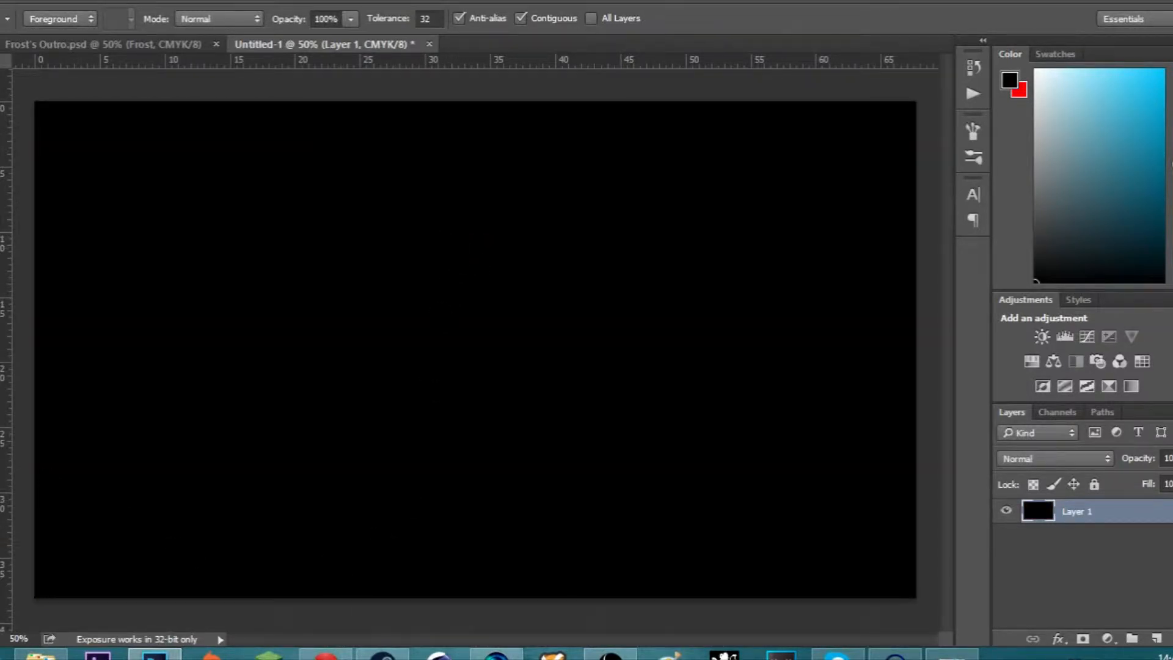
# Step: With the large soft brush at 25% opacity, paint a violet-blue glow on the canvas's left half and a teal-green glow on its right half
pyautogui.press('b')
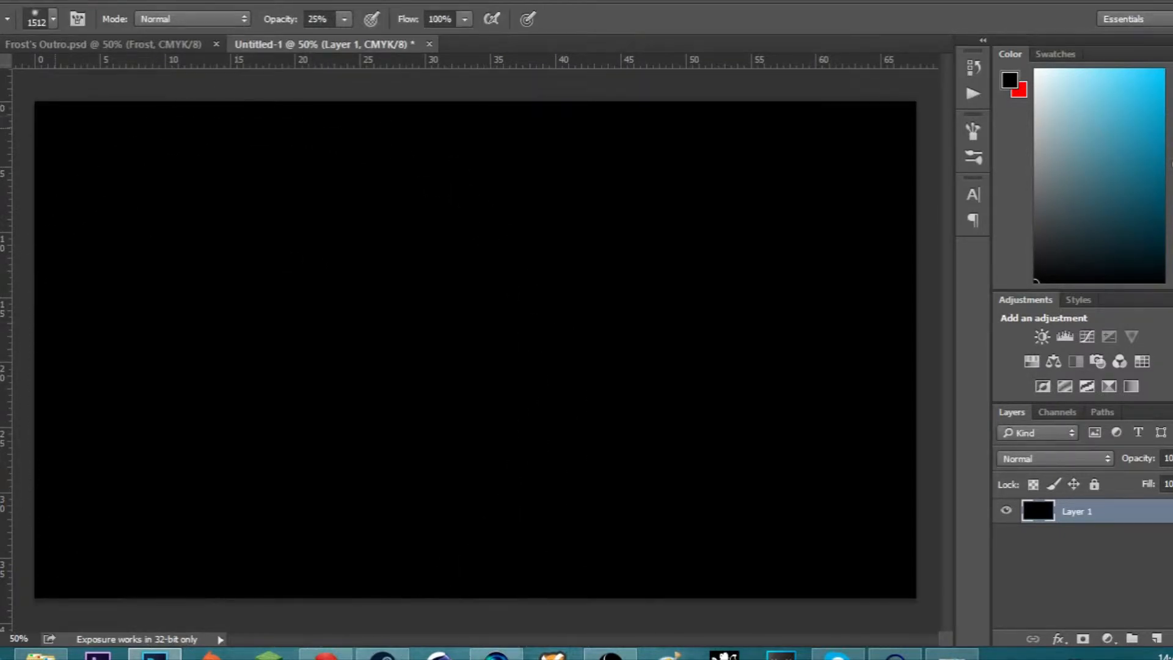
pyautogui.moveTo(1136, 170)
pyautogui.mouseDown()
pyautogui.moveTo(1103, 161)
pyautogui.moveTo(1146, 94)
pyautogui.mouseUp()
pyautogui.moveTo(1170, 164); pyautogui.dragTo(1172, 128)
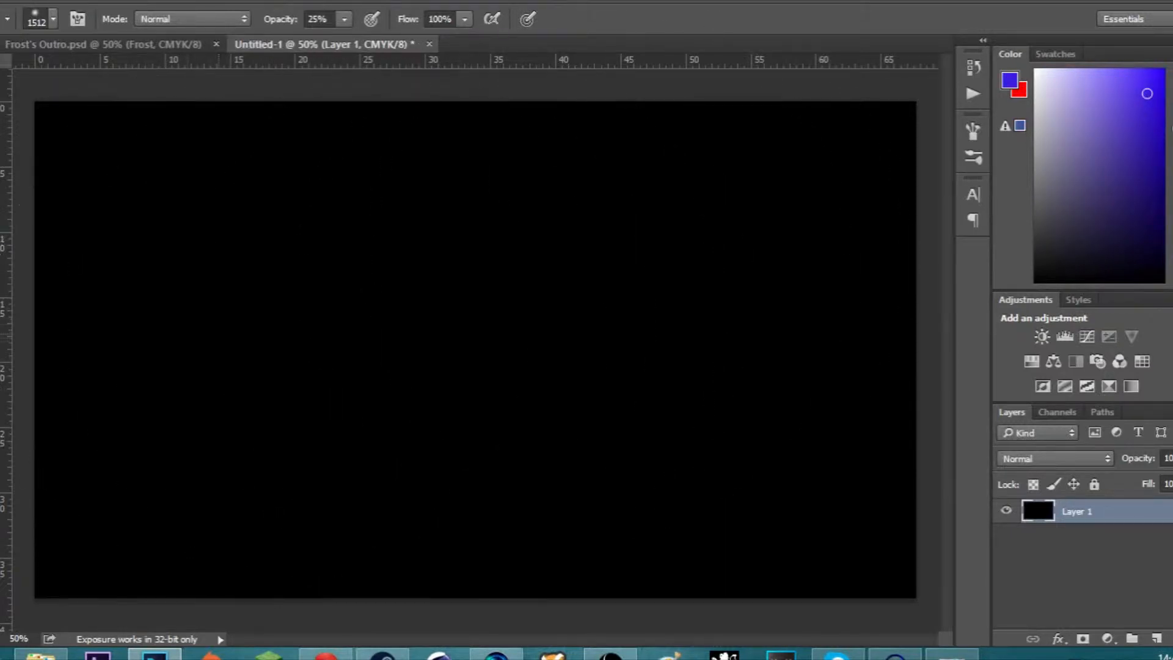
pyautogui.moveTo(242, 341)
pyautogui.mouseDown()
pyautogui.moveTo(277, 345)
pyautogui.moveTo(243, 348)
pyautogui.moveTo(254, 355)
pyautogui.mouseUp()
pyautogui.click(256, 356)
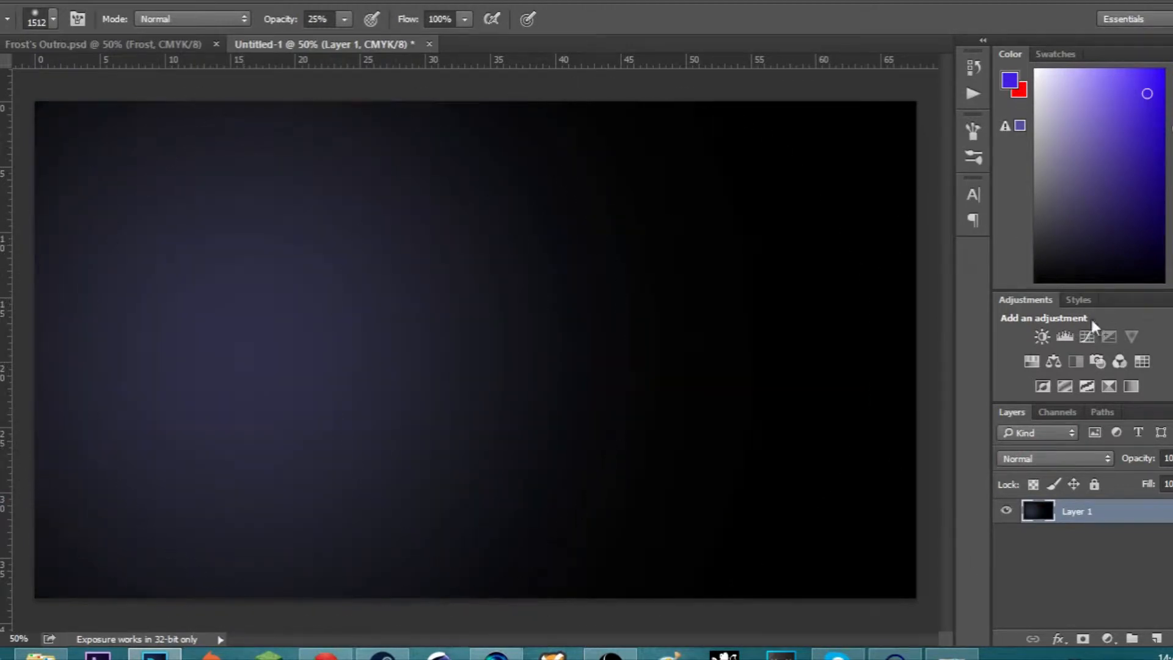
pyautogui.moveTo(1171, 253); pyautogui.dragTo(1172, 190)
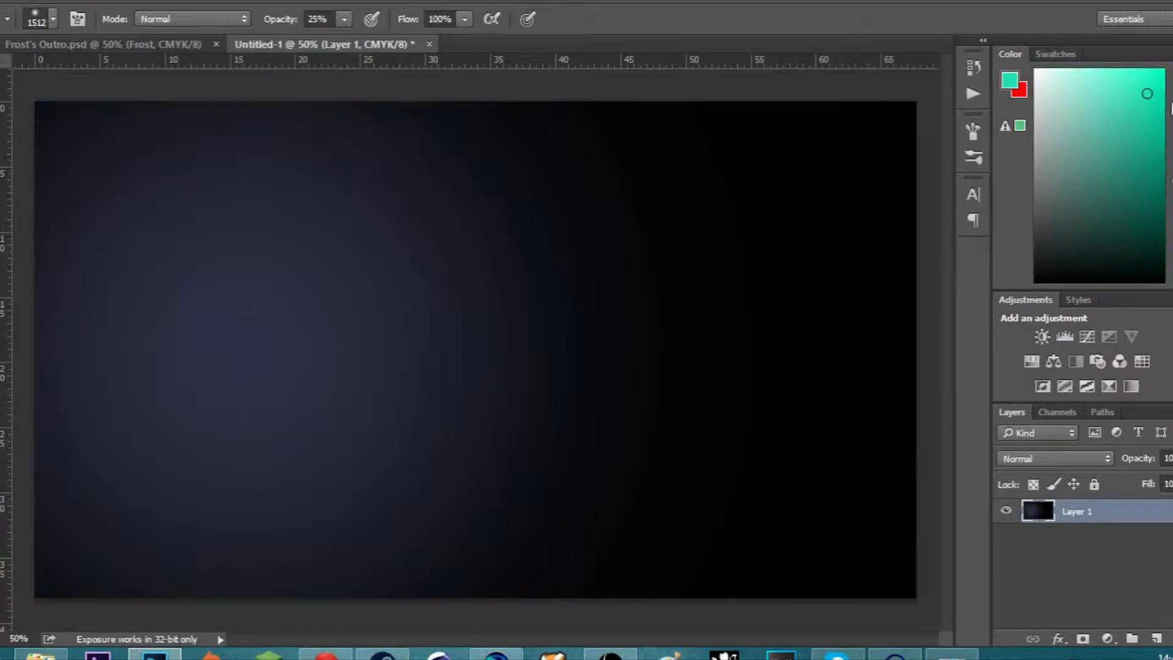
pyautogui.click(704, 348)
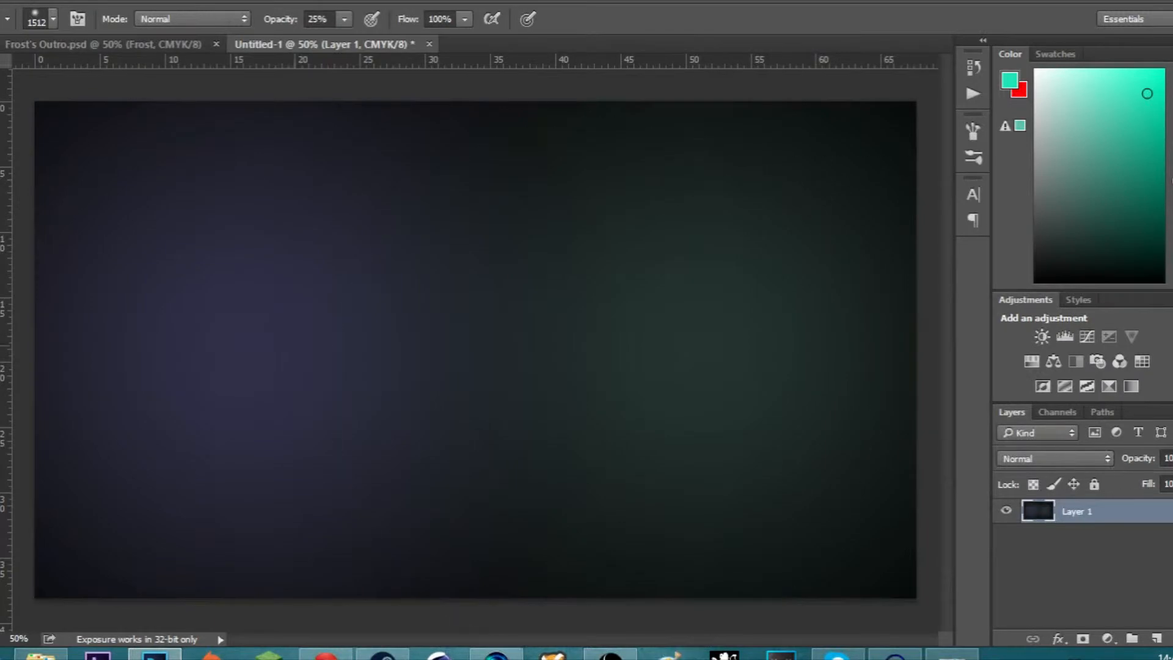
pyautogui.hotkey('alt', 'f')
pyautogui.press('Right')
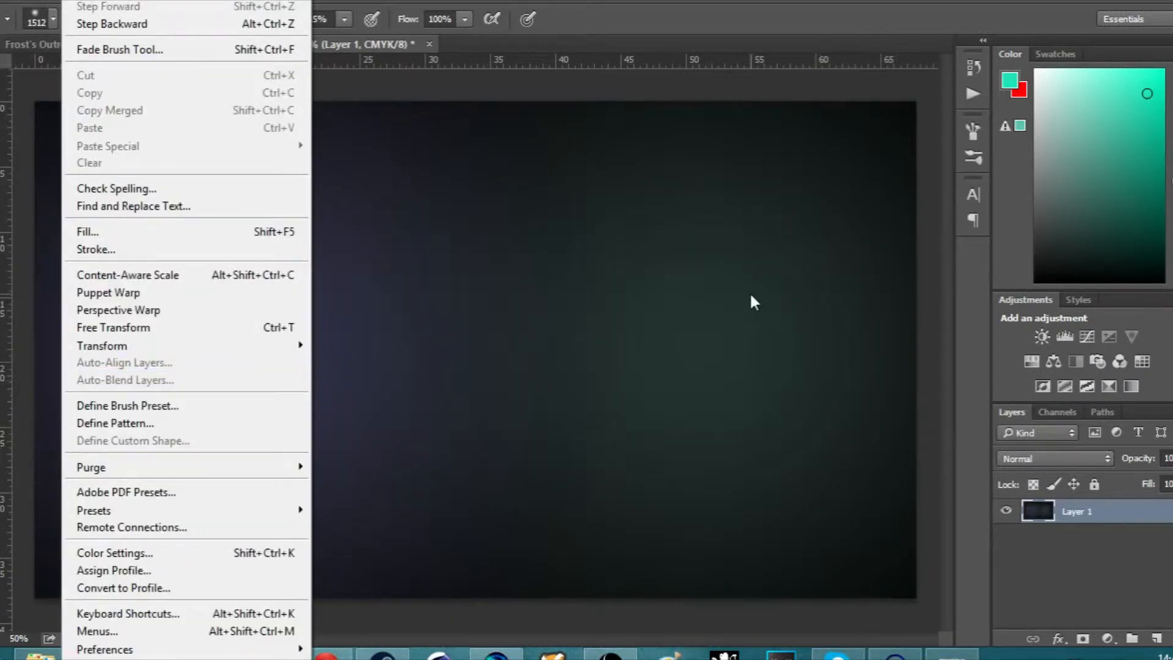
pyautogui.click(621, 60)
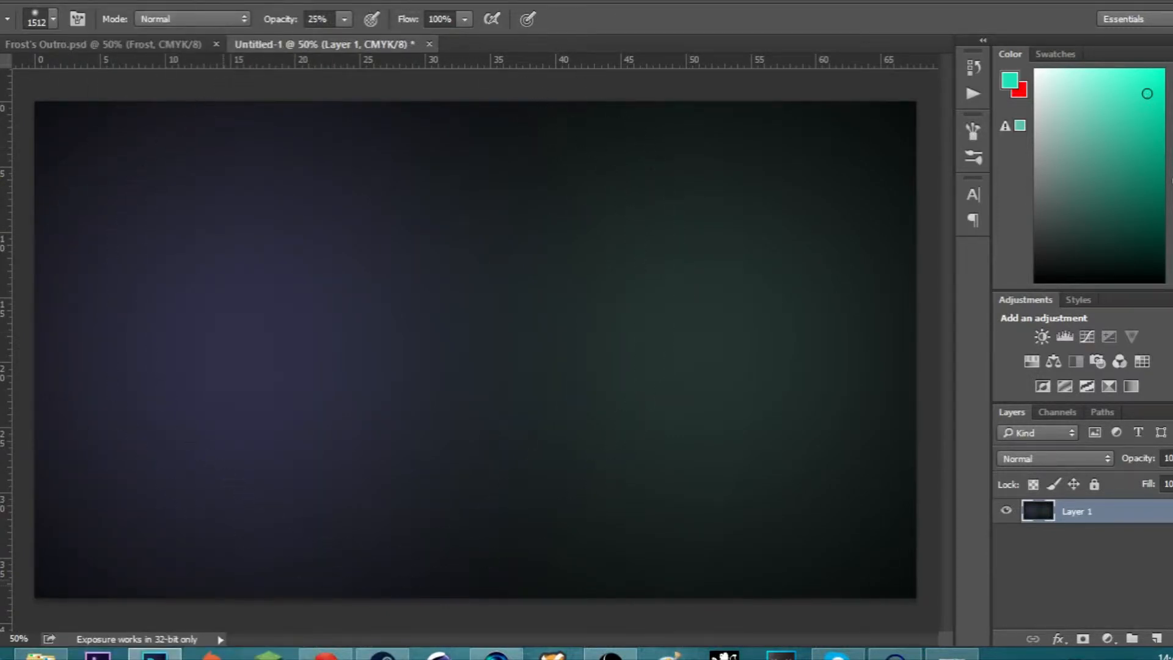
pyautogui.click(39, 653)
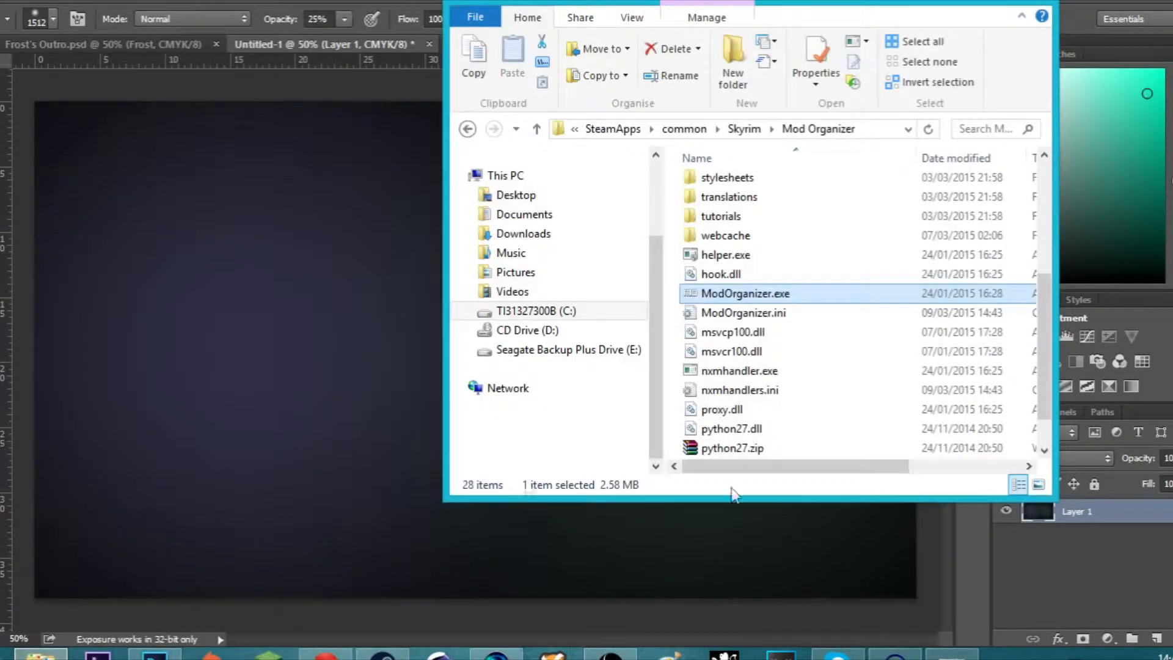
pyautogui.click(1035, 5)
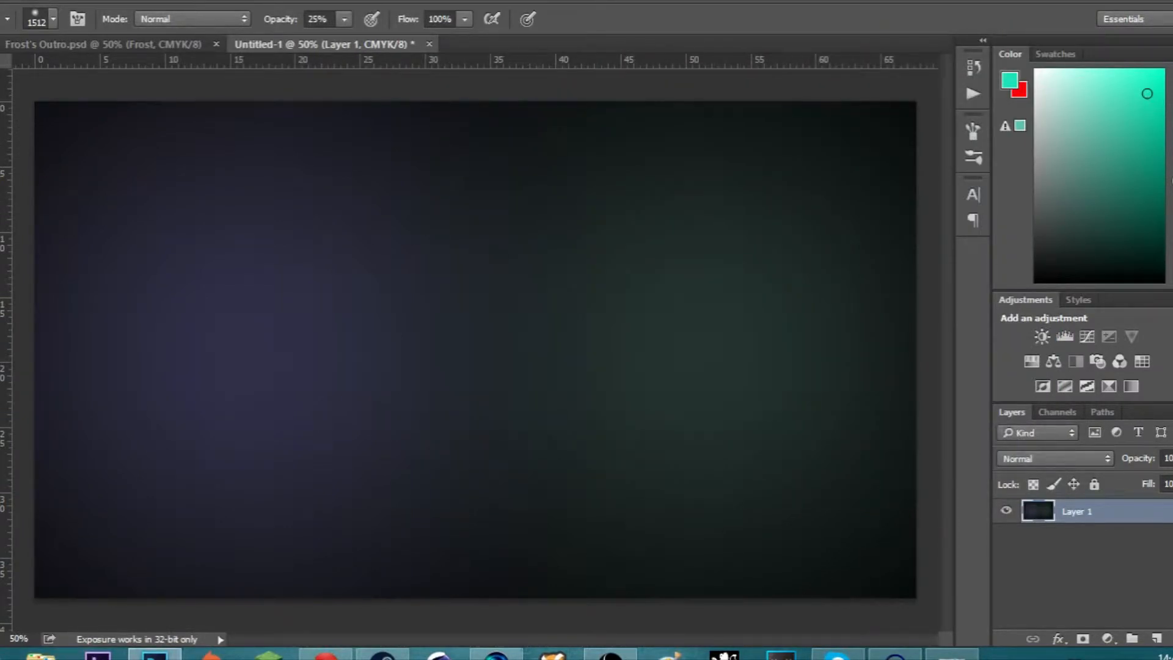
# Step: Draw a rectangle of about 872 × 534 px on the canvas's left half, with no fill and a solid black stroke
pyautogui.press('u')
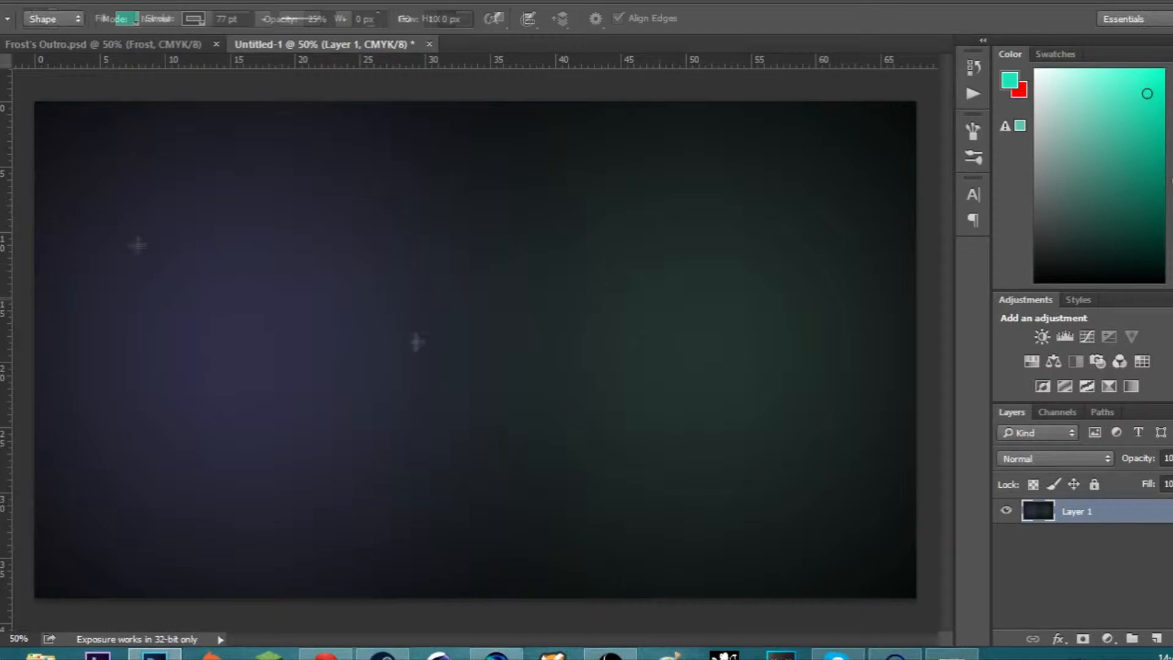
pyautogui.click(133, 20)
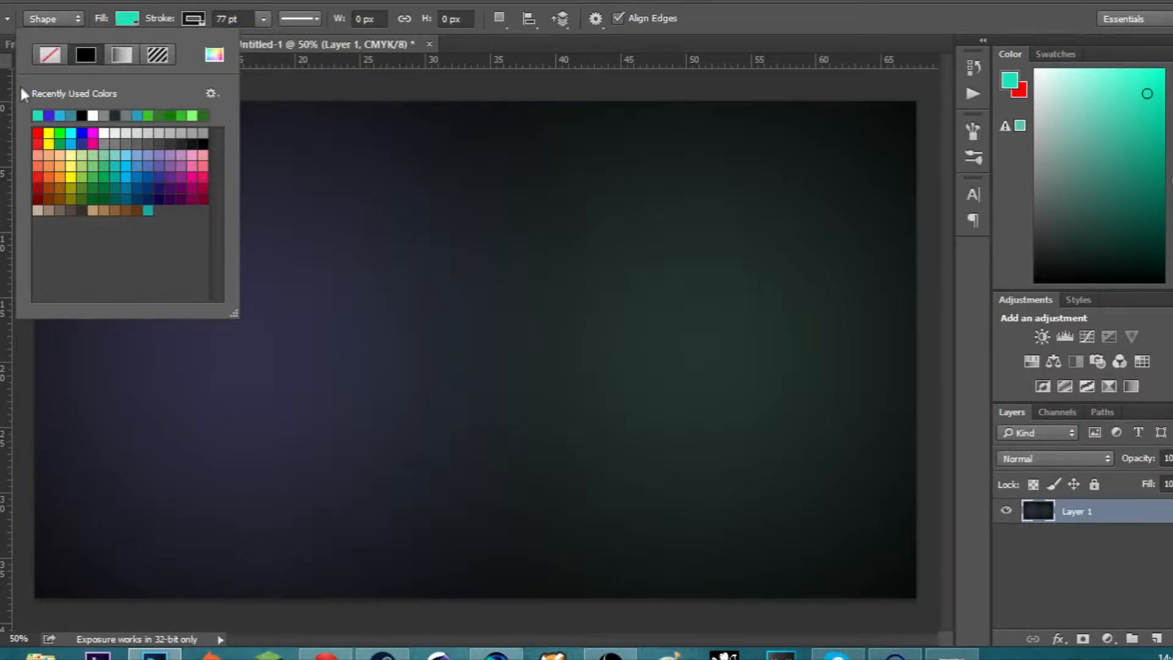
pyautogui.click(51, 54)
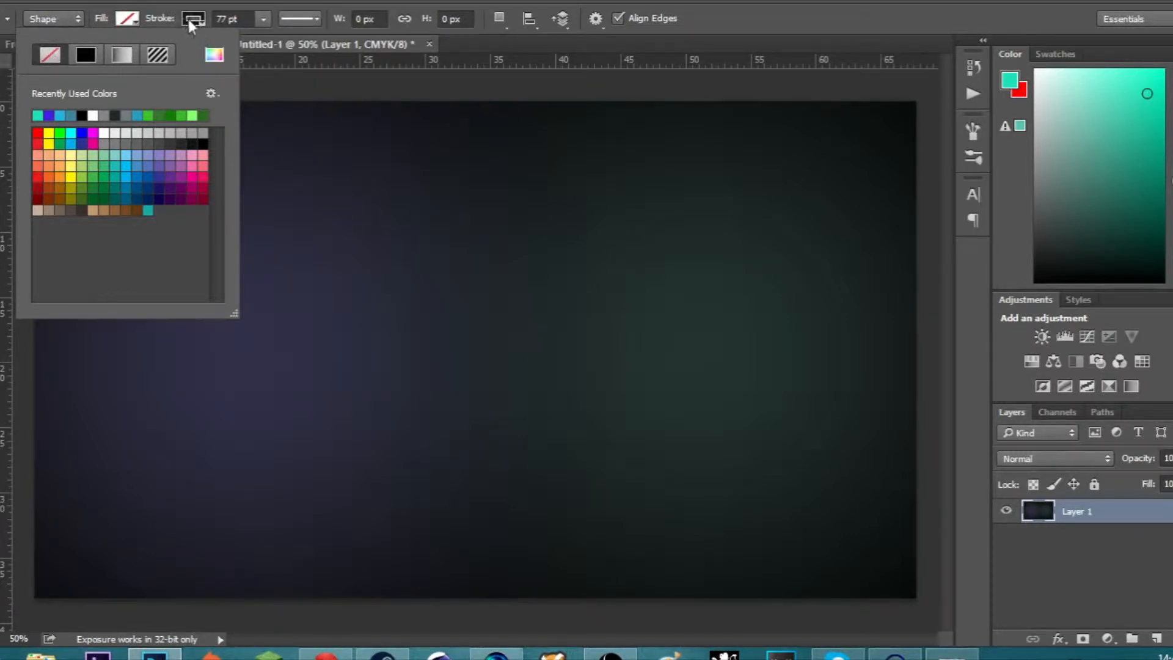
pyautogui.click(191, 19)
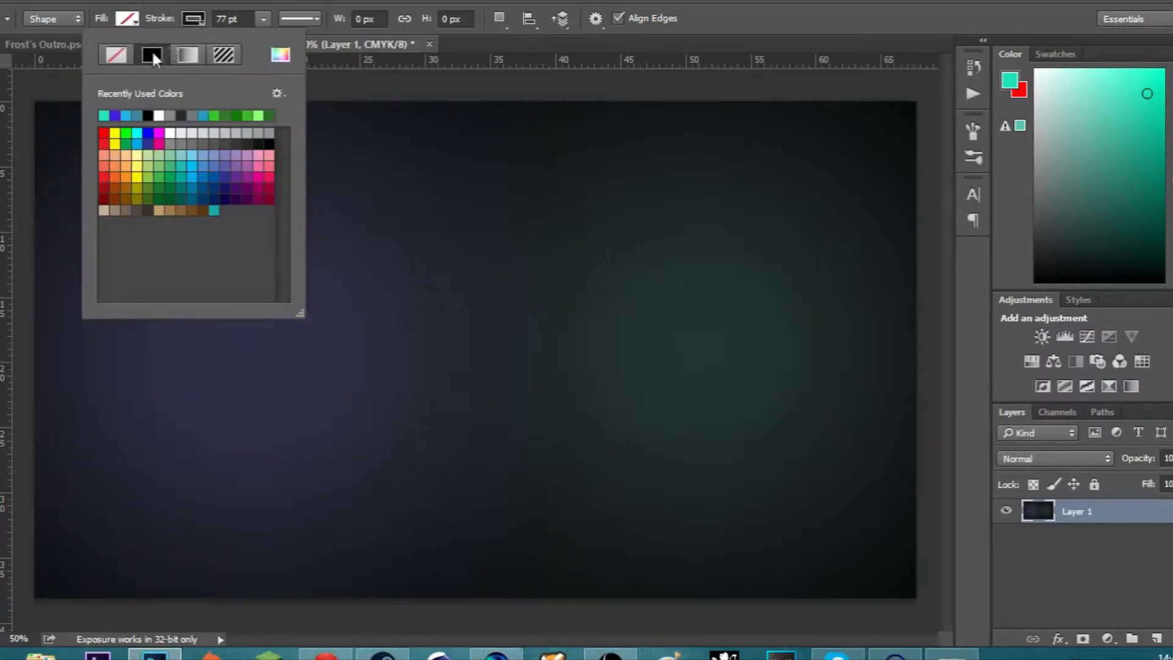
pyautogui.click(201, 23)
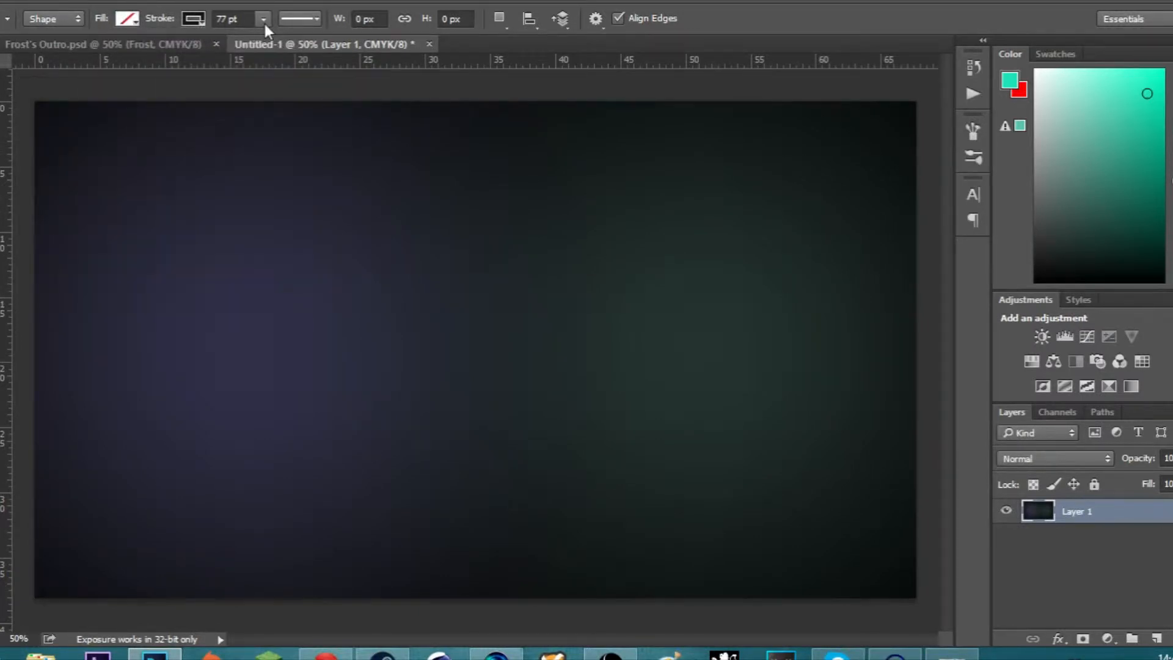
pyautogui.moveTo(122, 181); pyautogui.dragTo(521, 427)
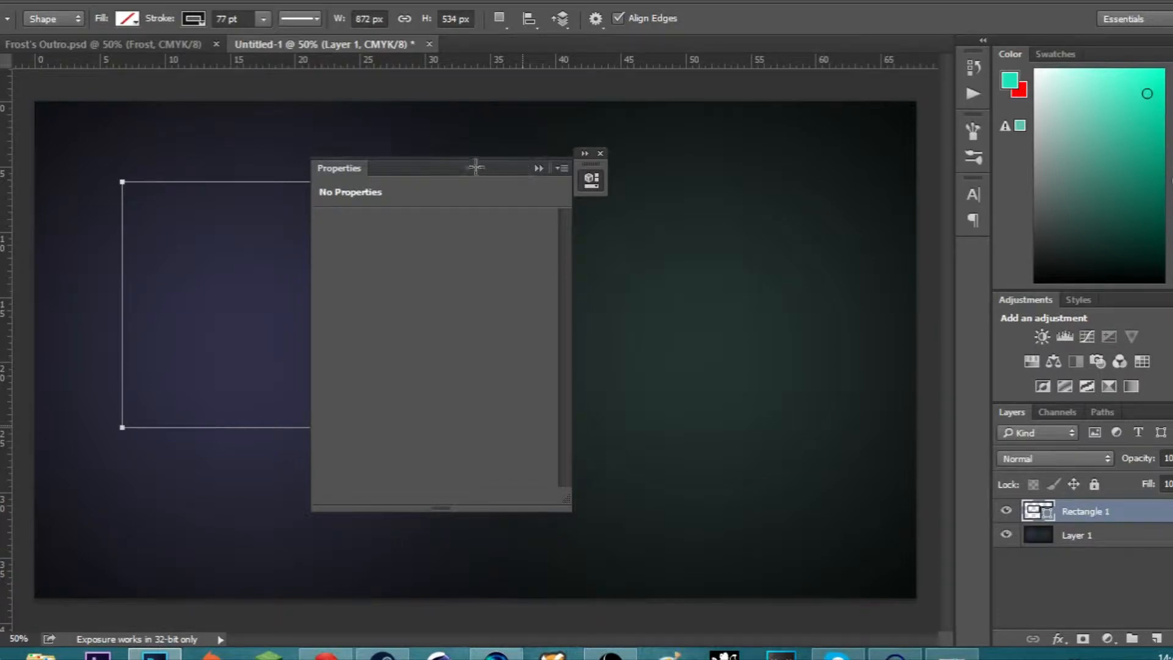
# Step: Set the rectangle's stroke width to 16 pt and close its shape properties
pyautogui.moveTo(502, 166); pyautogui.dragTo(675, 149)
pyautogui.rightClick(457, 273)
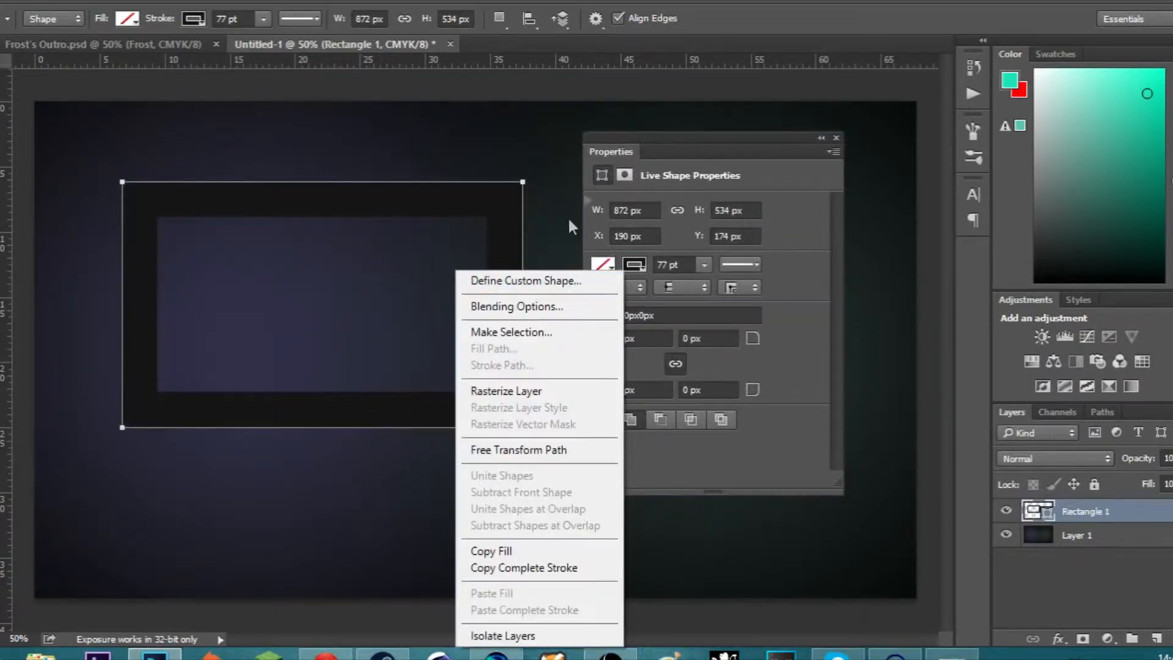
pyautogui.click(681, 147)
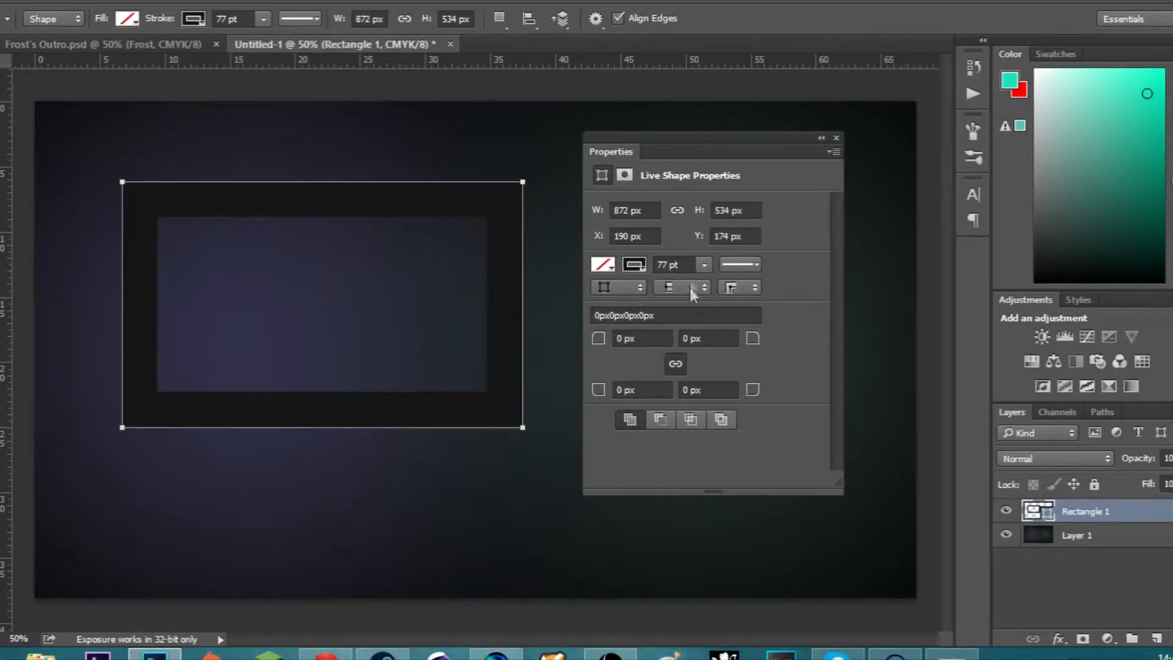
pyautogui.click(703, 265)
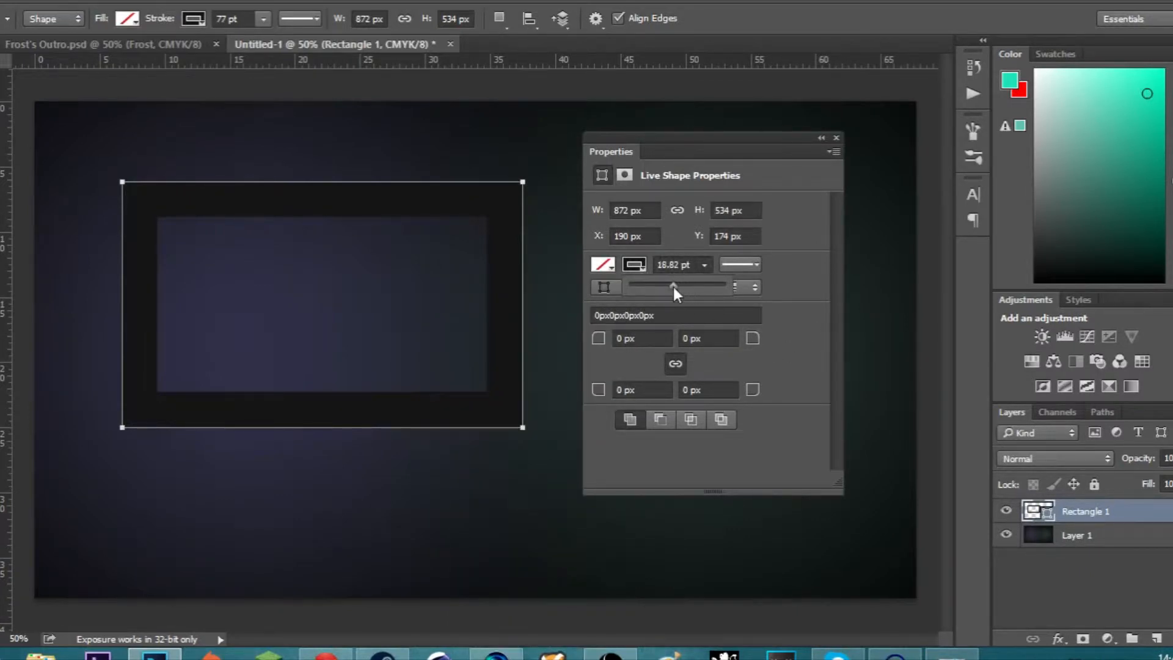
pyautogui.click(677, 265)
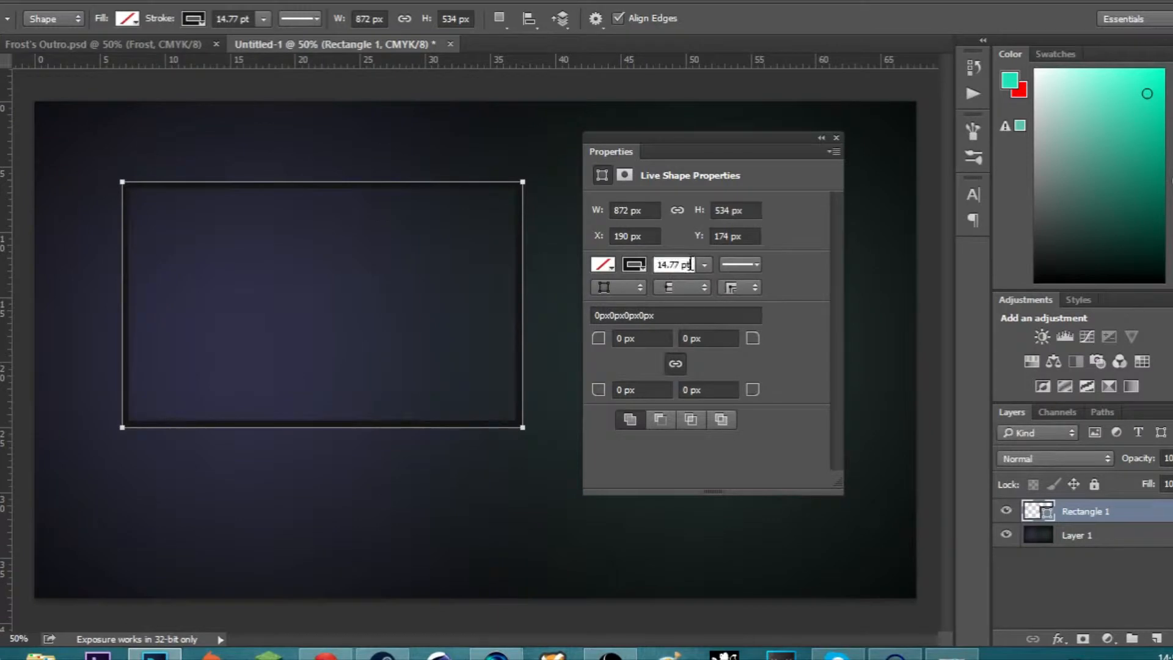
pyautogui.moveTo(692, 264); pyautogui.dragTo(659, 264)
pyautogui.write('16')
pyautogui.click(836, 138)
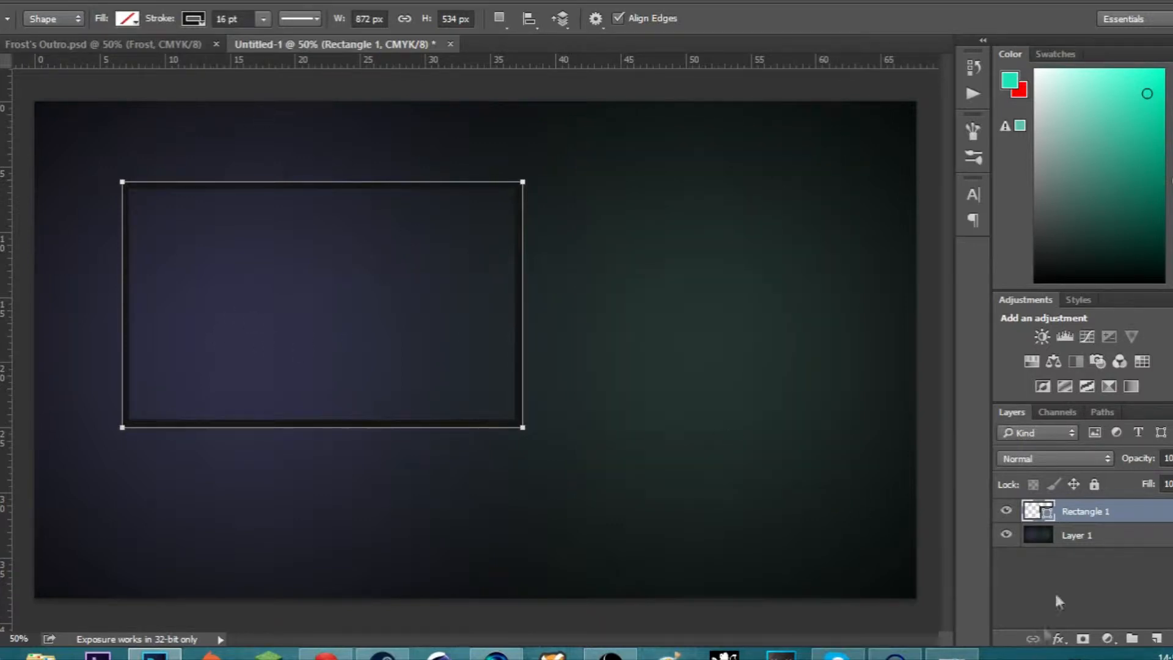
# Step: Open the blending options of the Rectangle 1 layer and enable Bevel & Emboss with Contour, leaving Stroke off
pyautogui.rightClick(1093, 518)
pyautogui.click(950, 96)
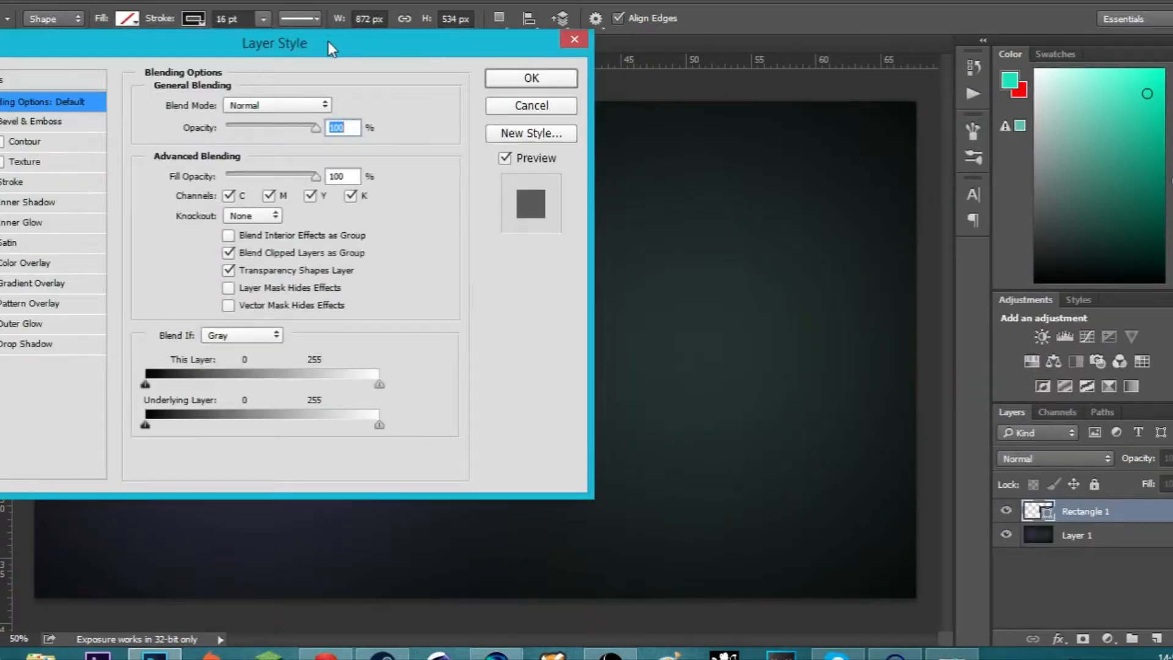
pyautogui.moveTo(328, 41); pyautogui.dragTo(925, 37)
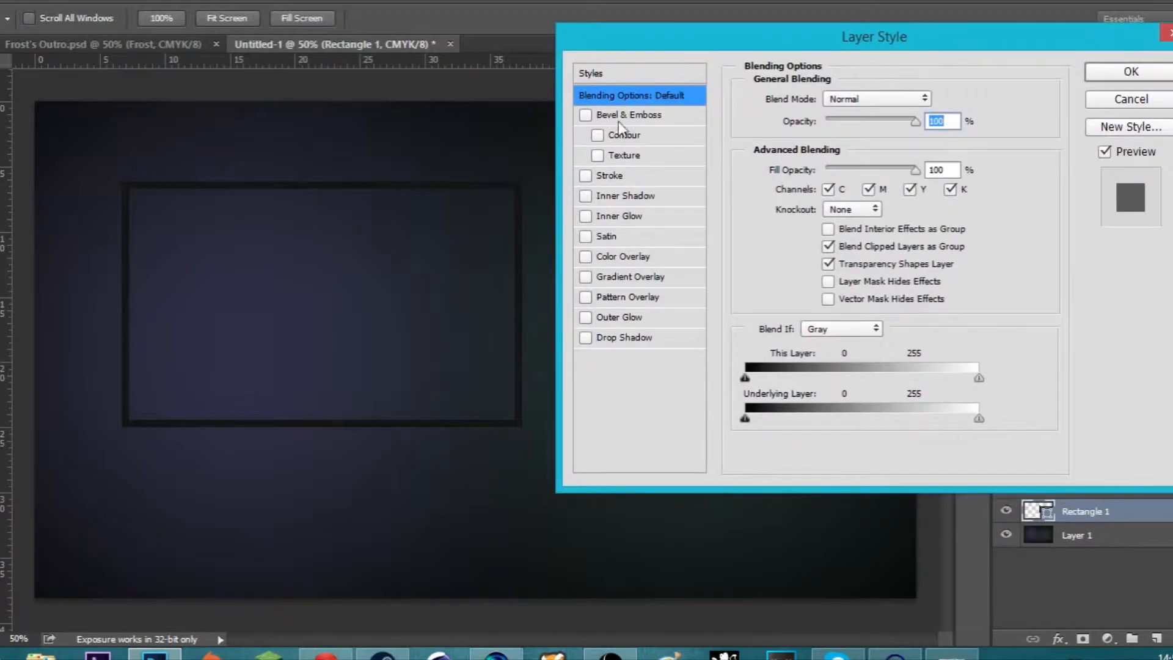
pyautogui.click(585, 116)
pyautogui.click(597, 135)
pyautogui.click(586, 176)
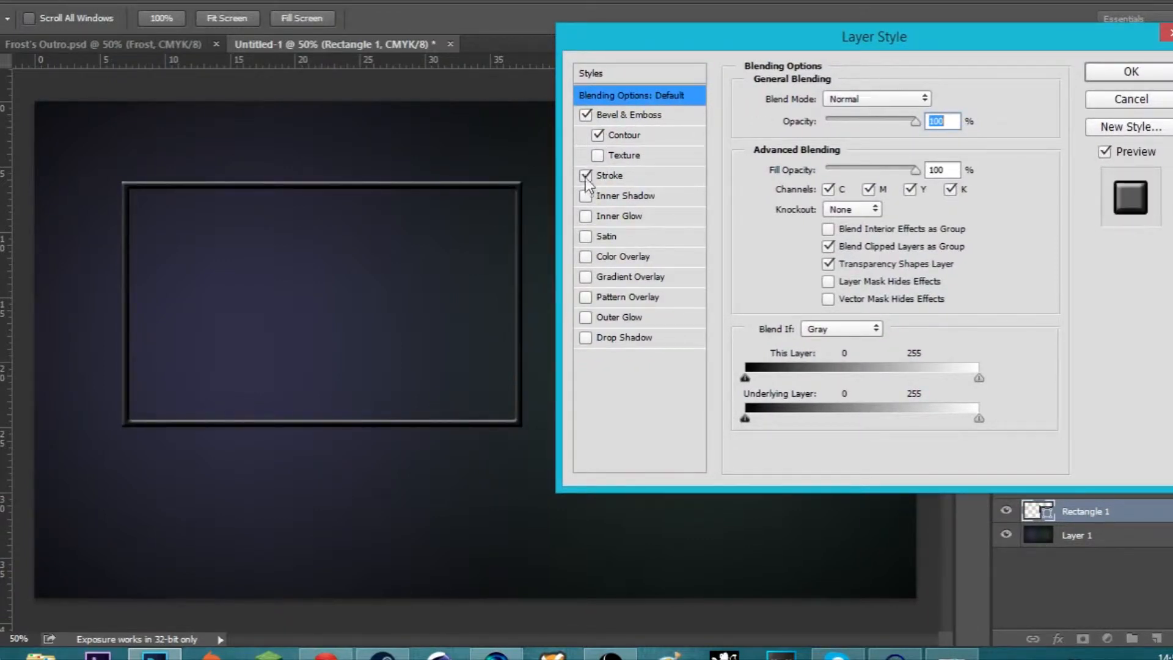
pyautogui.click(585, 177)
# Step: Add a drop shadow to the rectangle with 27% opacity, 6 px distance, 33% spread and 54 px size, and apply the layer style
pyautogui.click(585, 338)
pyautogui.click(650, 337)
pyautogui.moveTo(829, 228)
pyautogui.mouseDown()
pyautogui.moveTo(852, 229)
pyautogui.moveTo(816, 229)
pyautogui.moveTo(849, 230)
pyautogui.moveTo(823, 228)
pyautogui.moveTo(833, 225)
pyautogui.mouseUp()
pyautogui.moveTo(820, 183); pyautogui.dragTo(854, 203)
pyautogui.moveTo(875, 123); pyautogui.dragTo(833, 122)
pyautogui.moveTo(831, 227); pyautogui.dragTo(833, 225)
pyautogui.click(841, 202)
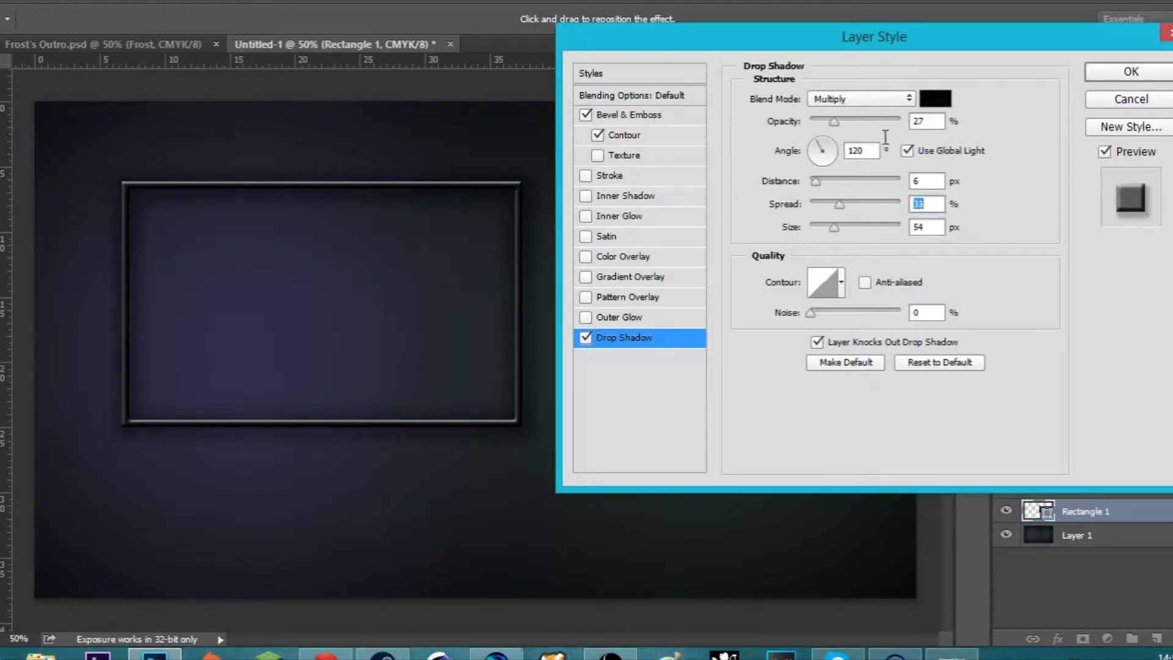
pyautogui.click(1127, 74)
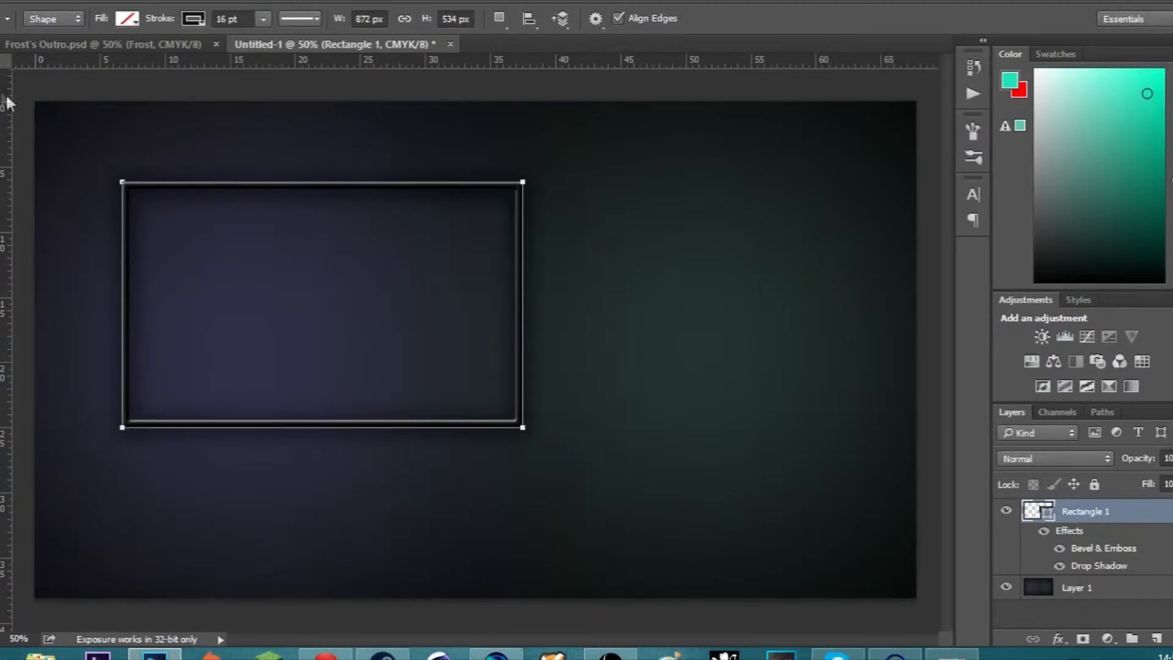
# Step: Scale the rectangle frame down to about 94%, move it to the canvas's lower middle and collapse its layer effects
pyautogui.press('v')
pyautogui.moveTo(120, 181); pyautogui.dragTo(145, 192)
pyautogui.moveTo(227, 251); pyautogui.dragTo(353, 385)
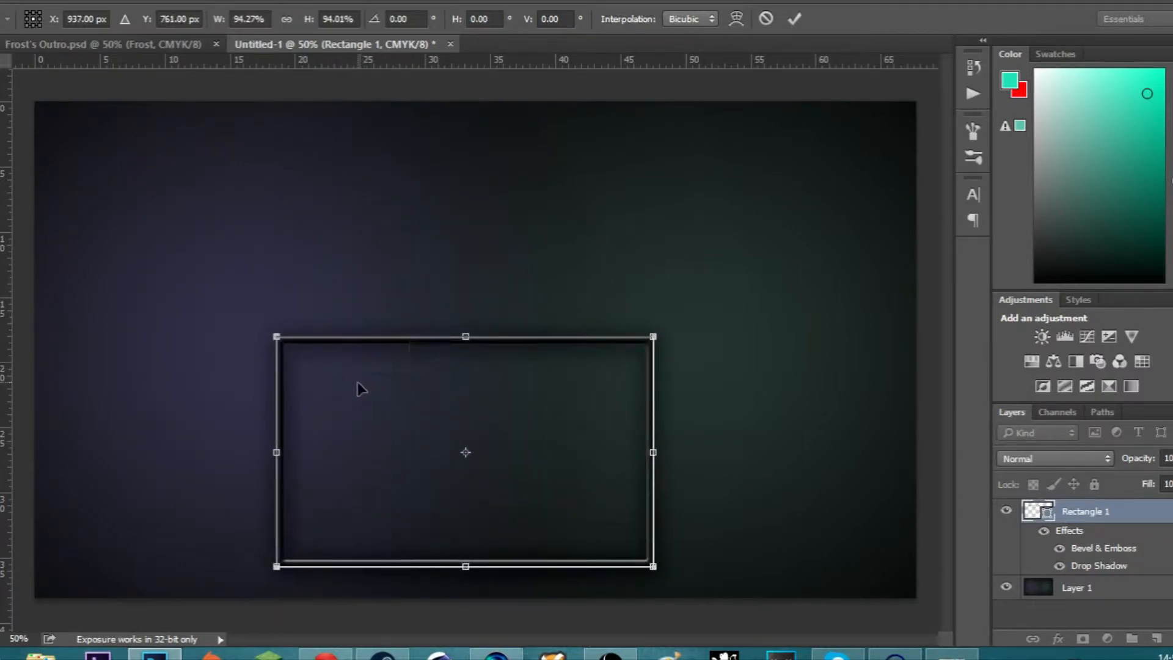
pyautogui.click(794, 18)
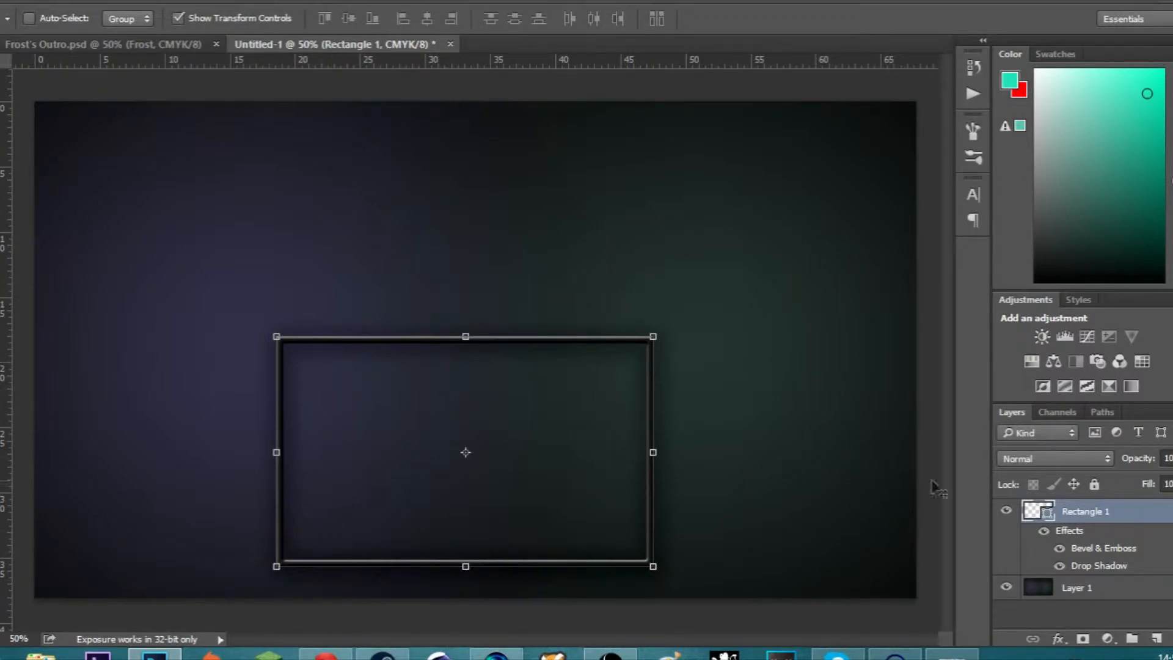
pyautogui.click(1170, 511)
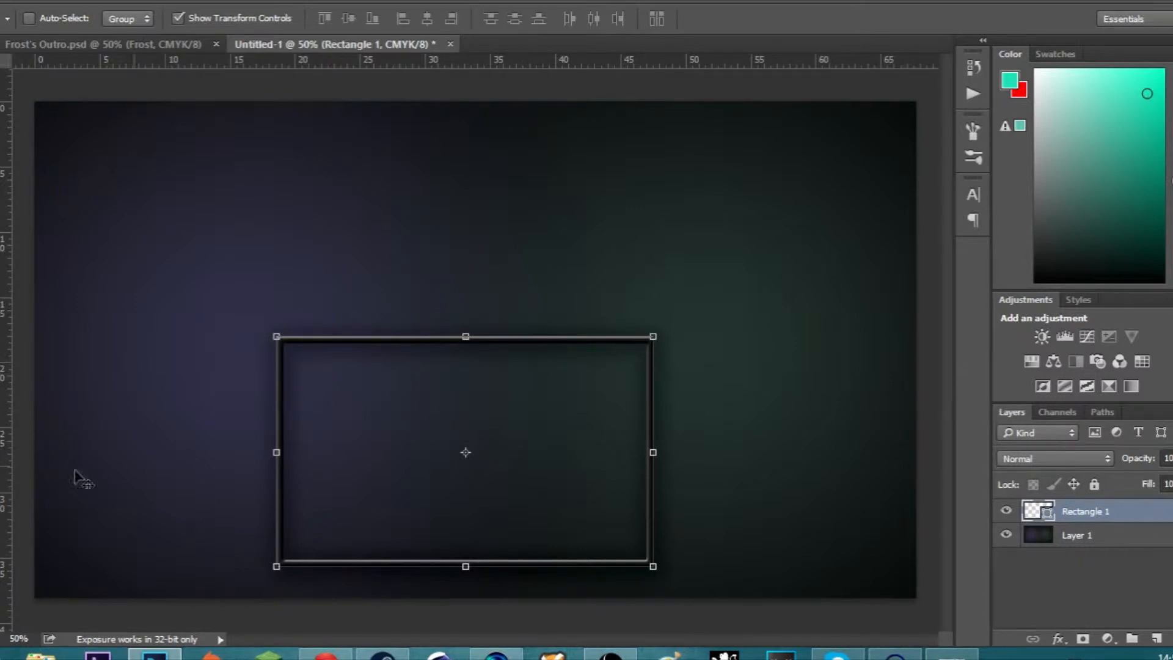
# Step: Add the text "Previous" above the rectangle frame in the DarksSkyrimFont Medium font
pyautogui.press('t')
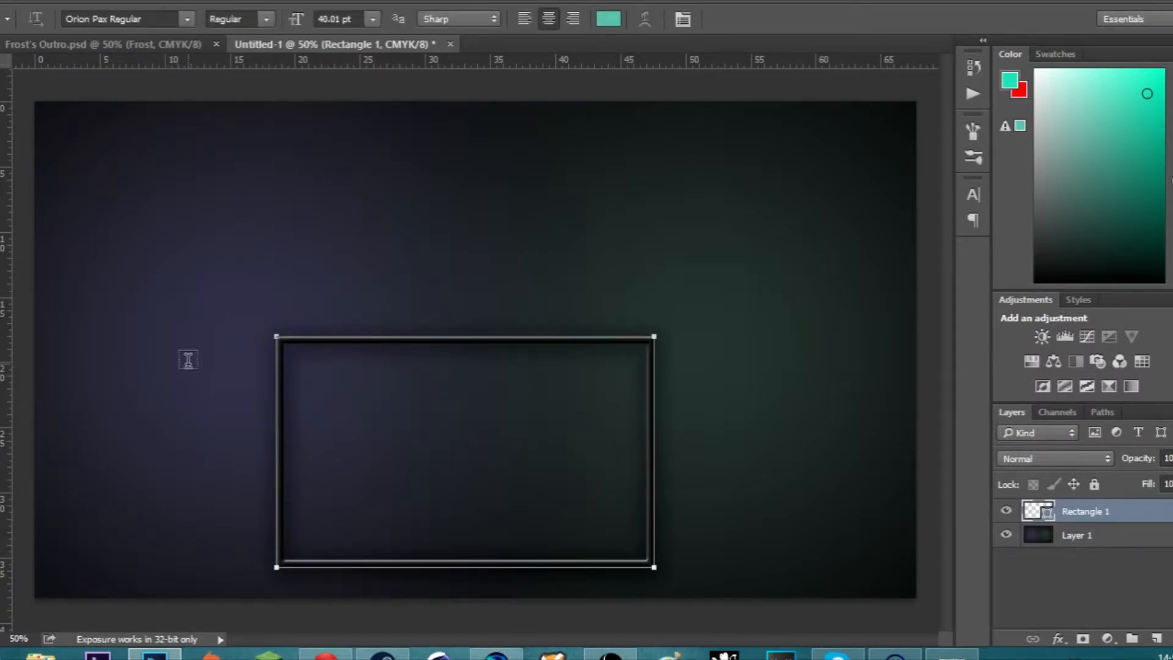
pyautogui.click(349, 309)
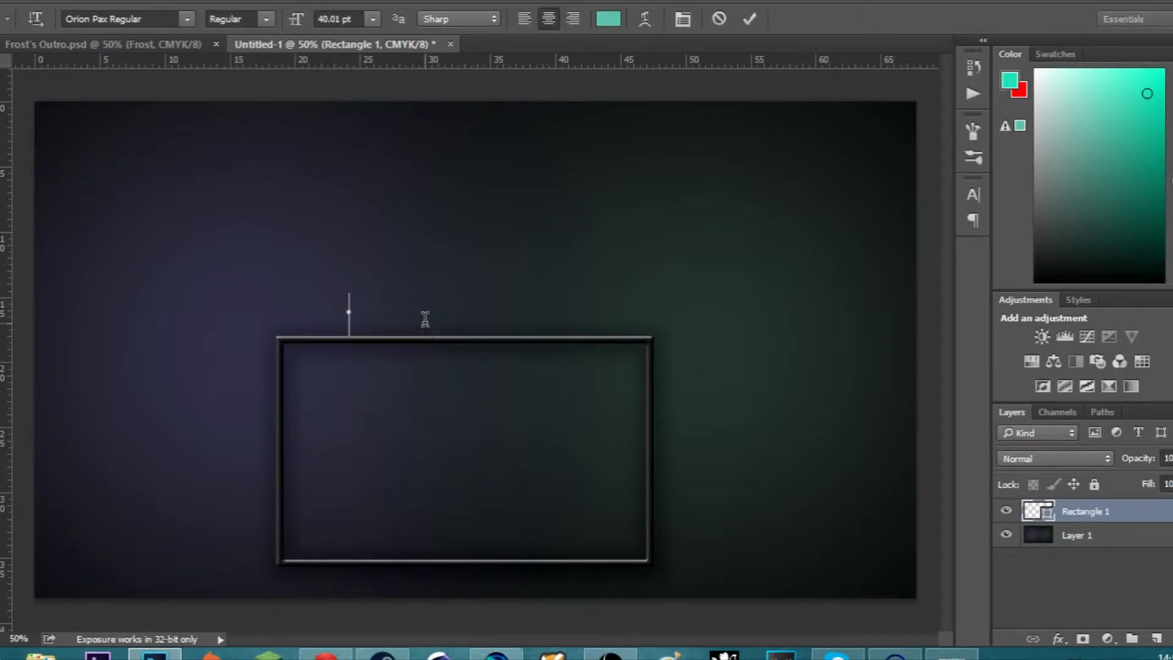
pyautogui.click(187, 20)
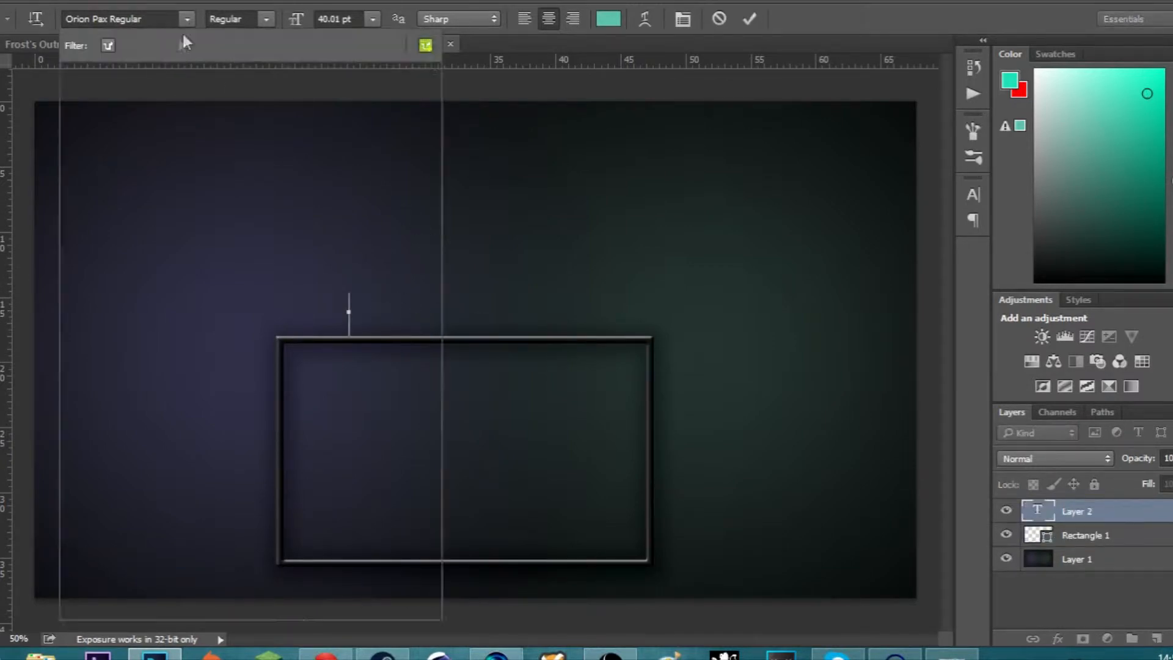
pyautogui.scroll(-4, 225, 393)
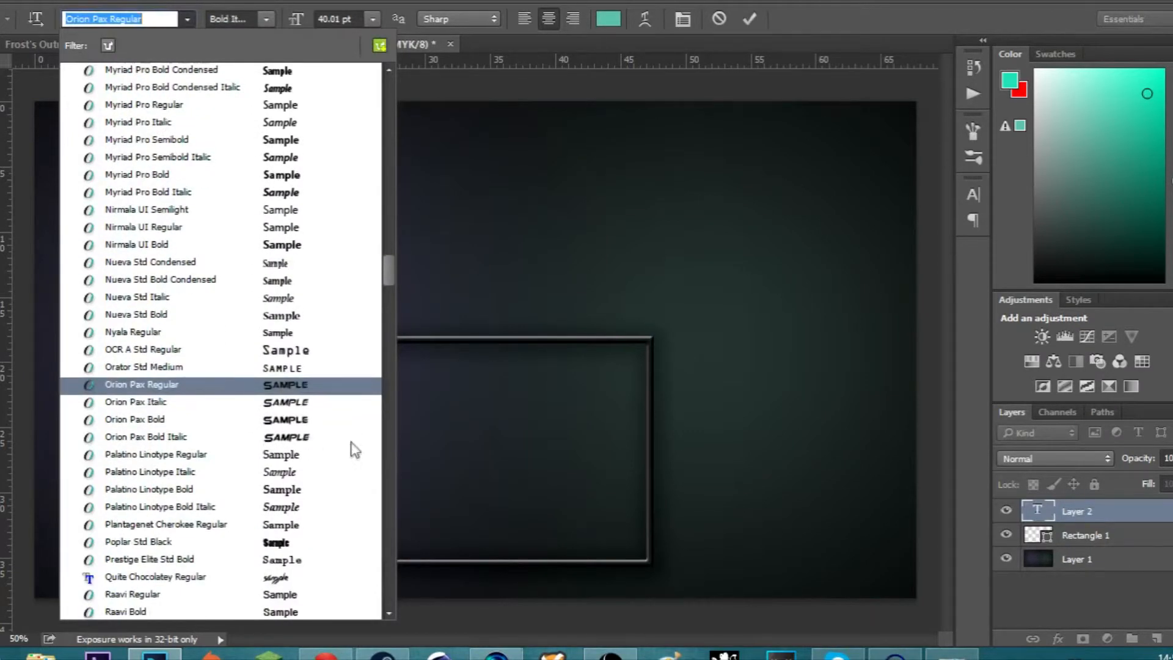
pyautogui.scroll(-4, 351, 458)
pyautogui.scroll(-5, 351, 466)
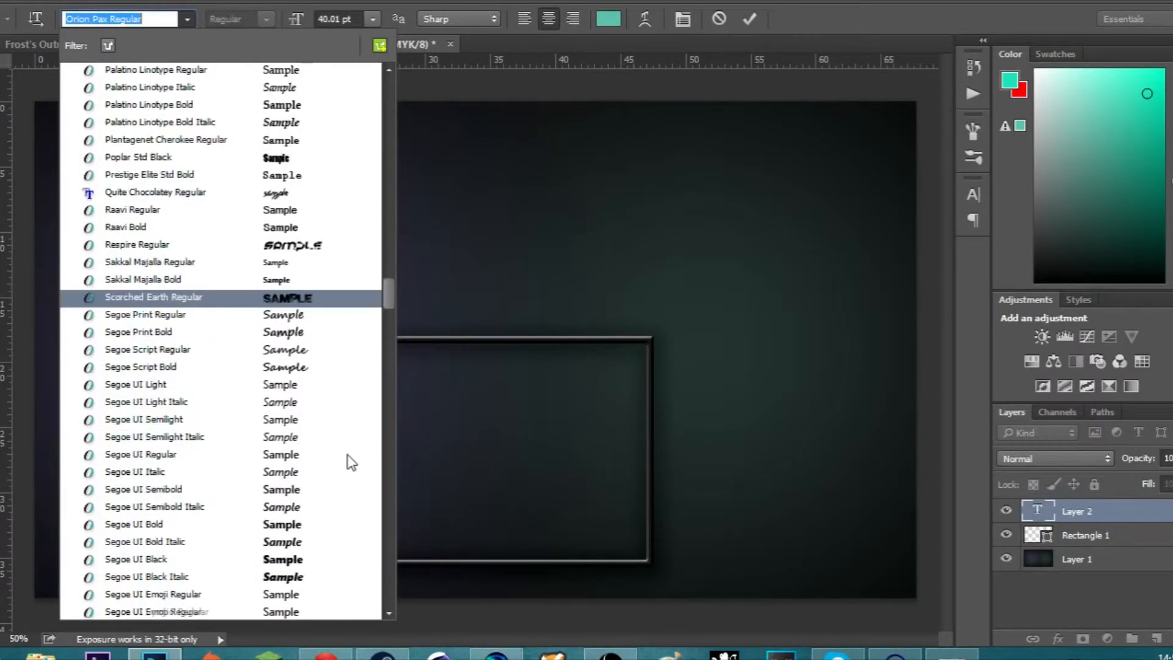
pyautogui.scroll(-2, 348, 455)
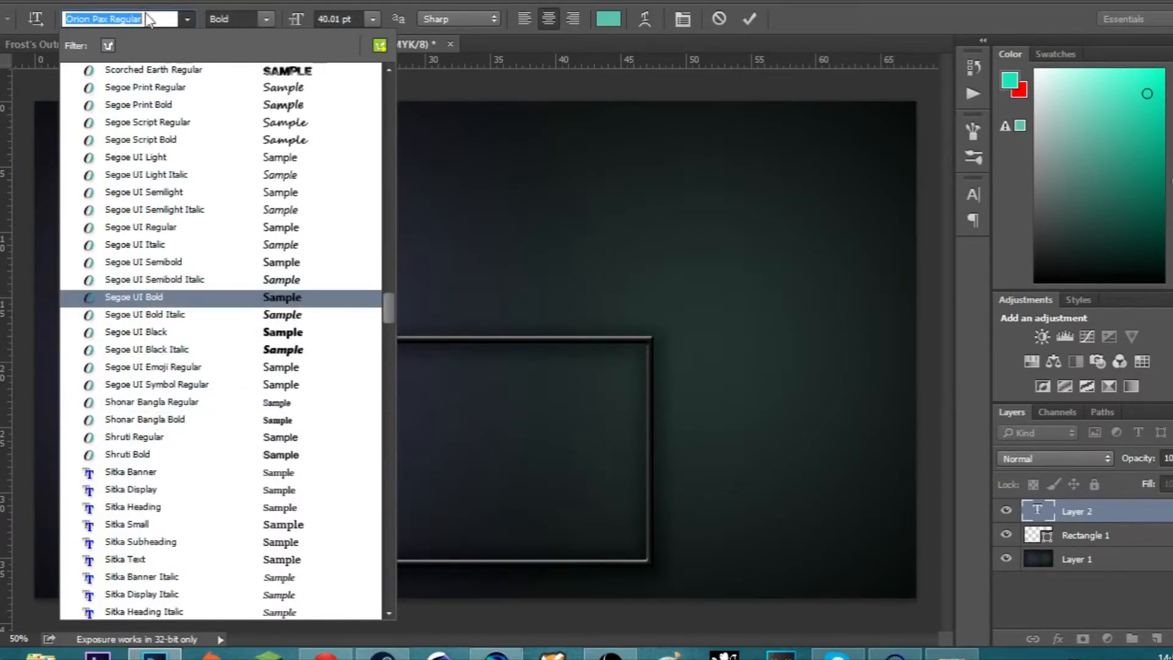
pyautogui.write('sky')
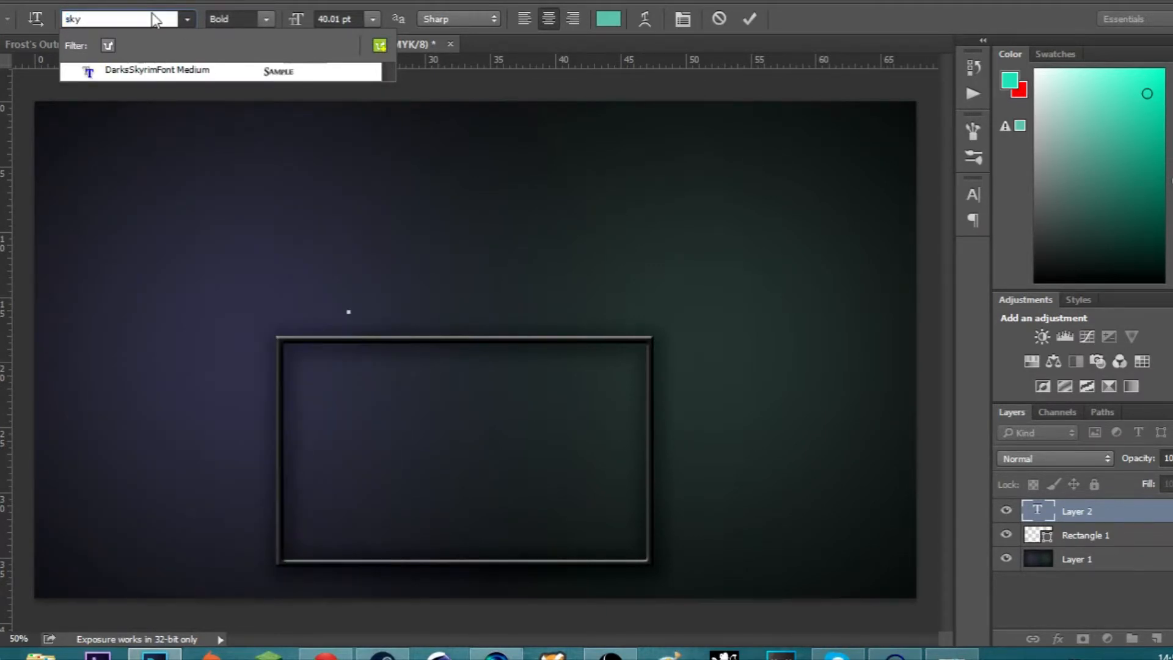
pyautogui.click(183, 72)
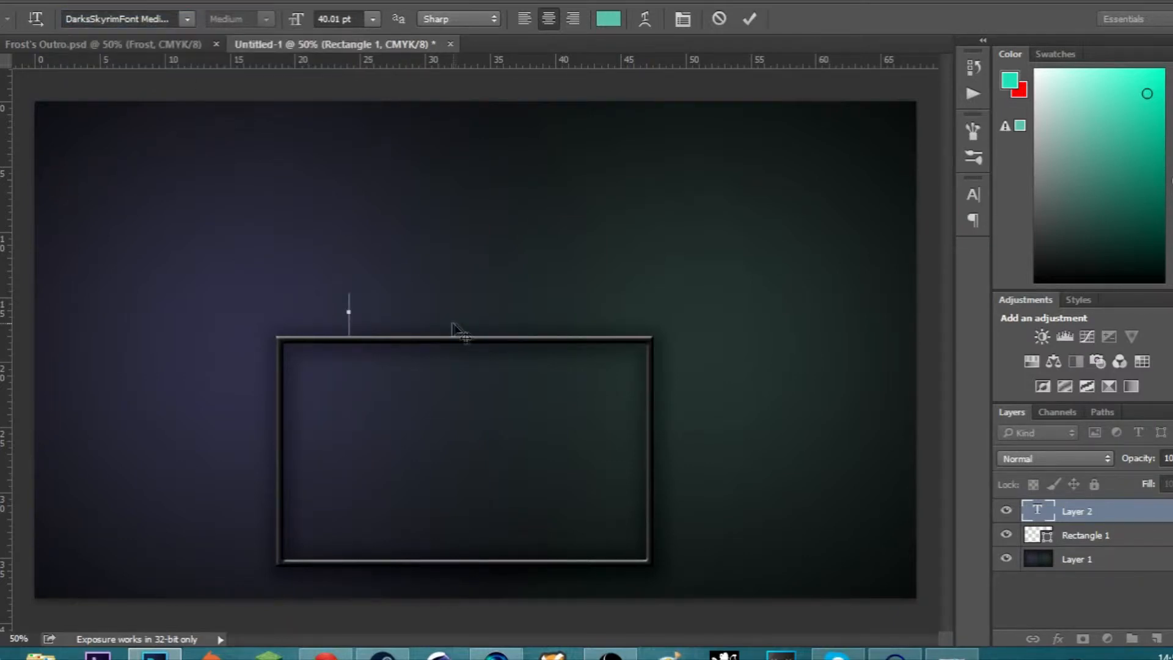
pyautogui.write('Previous')
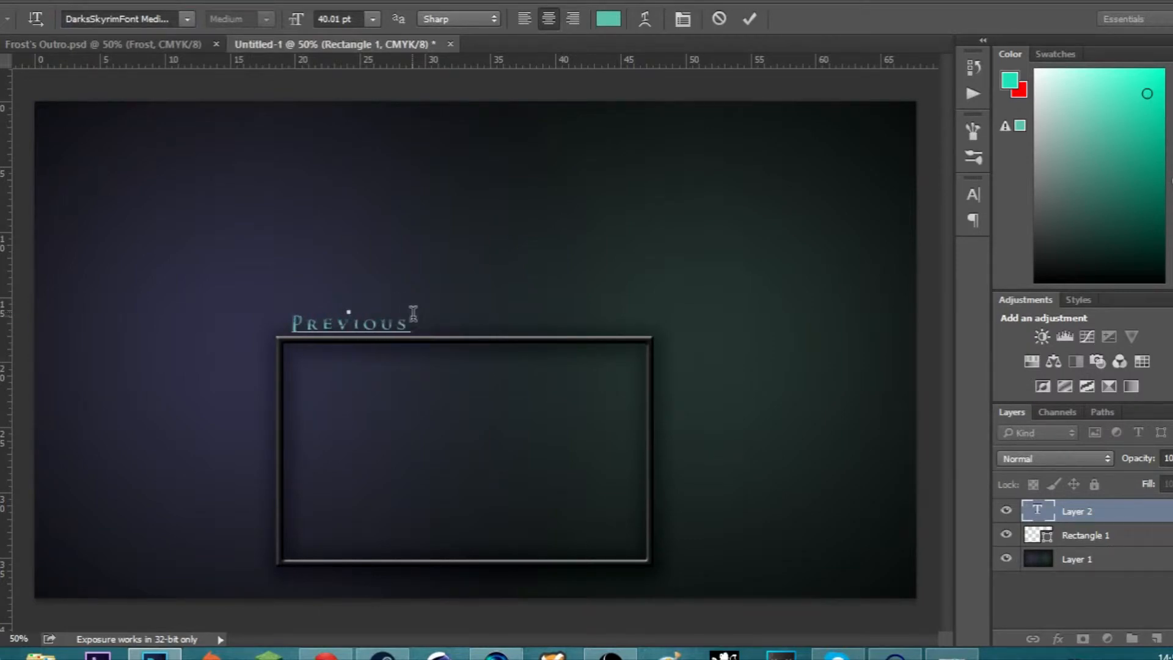
# Step: Enlarge the "Previous" text to 69.01 pt and centre it just above the rectangle frame
pyautogui.moveTo(413, 311); pyautogui.dragTo(275, 307)
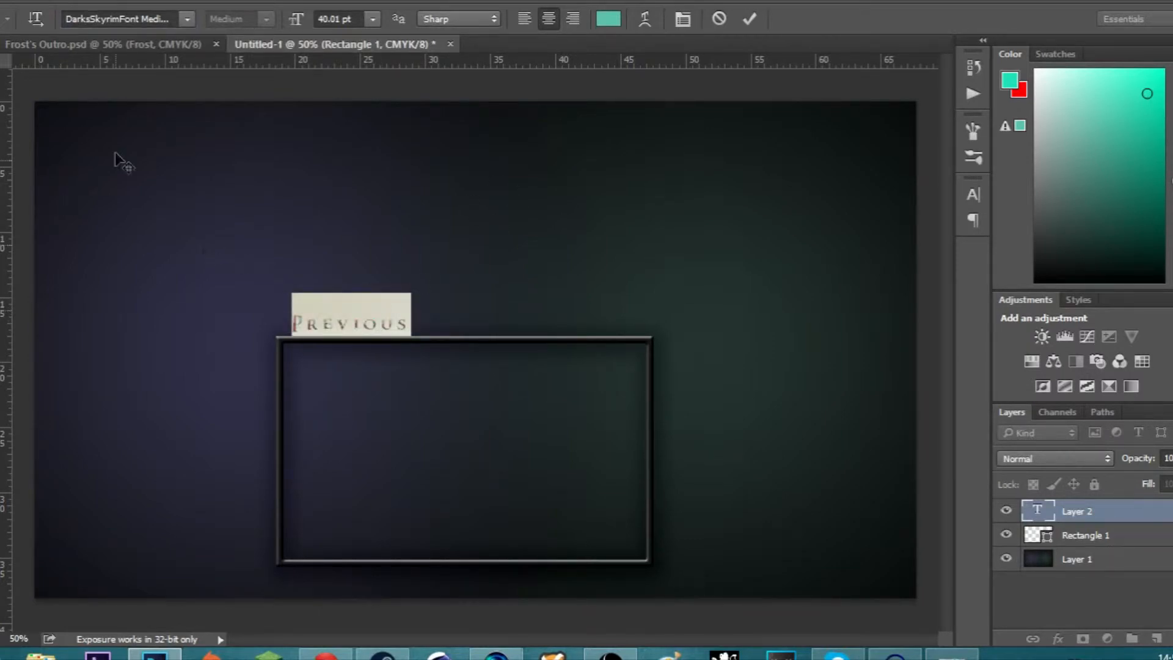
pyautogui.moveTo(293, 19); pyautogui.dragTo(318, 20)
pyautogui.press('ctrl')
pyautogui.hotkey('ctrl', 'Return')
pyautogui.press('v')
pyautogui.moveTo(309, 307); pyautogui.dragTo(423, 313)
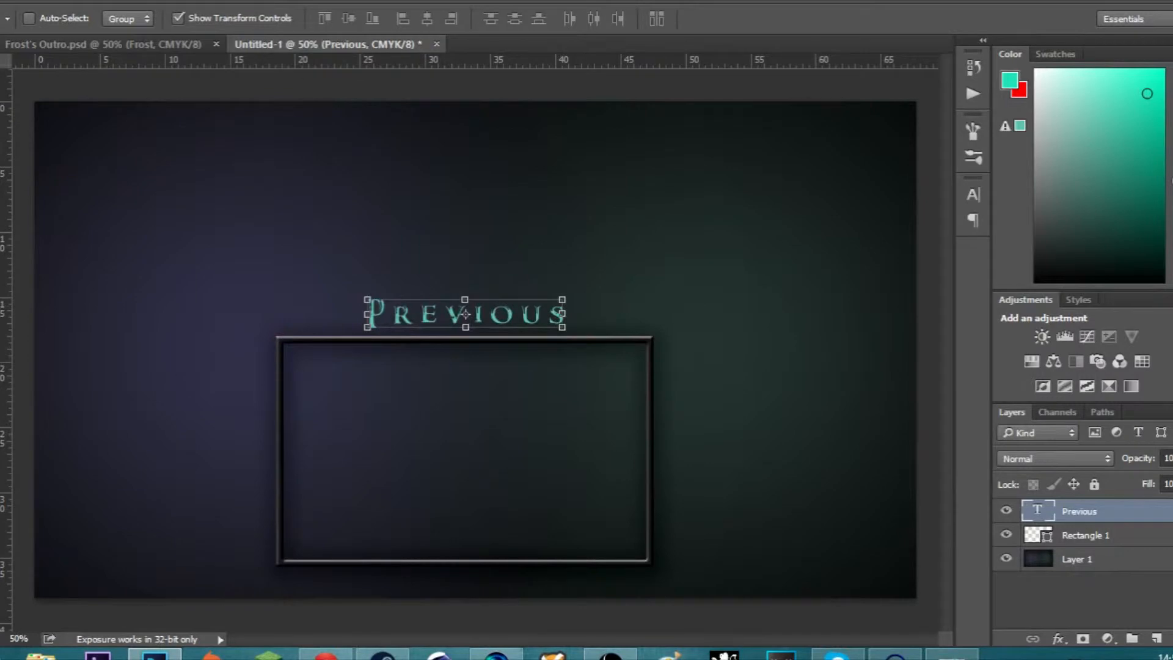
# Step: Recolour the whole "Previous" text to a dull dark grey-green
pyautogui.press('t')
pyautogui.click(558, 317)
pyautogui.hotkey('ctrl', 'a')
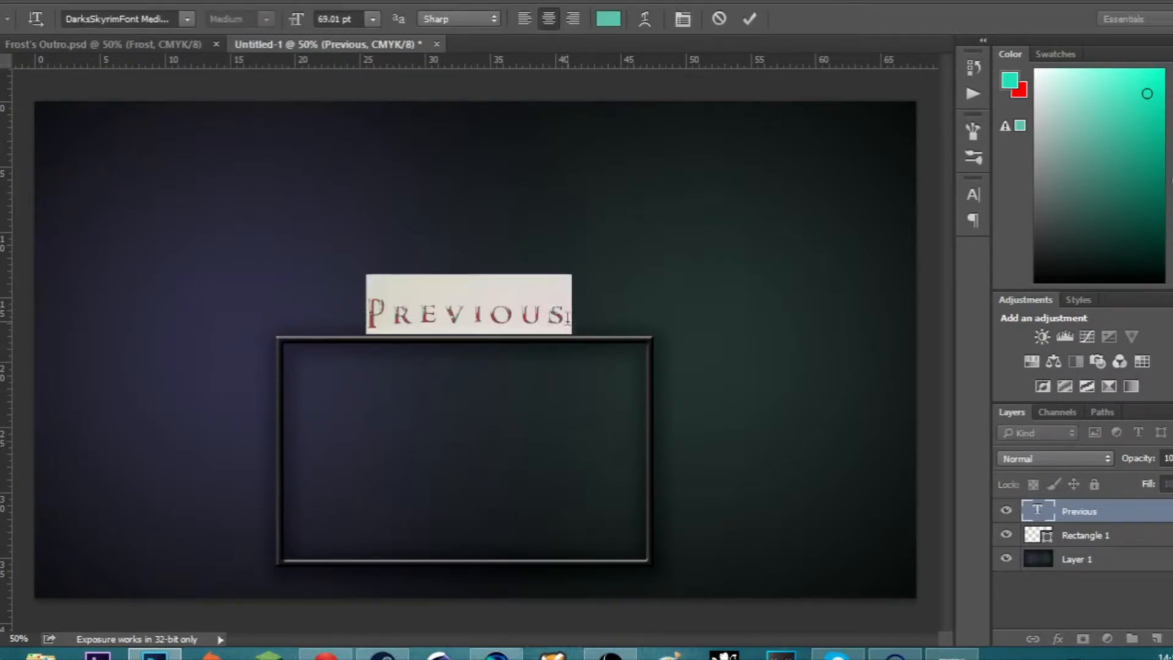
pyautogui.moveTo(1061, 239); pyautogui.dragTo(1068, 208)
pyautogui.click(544, 306)
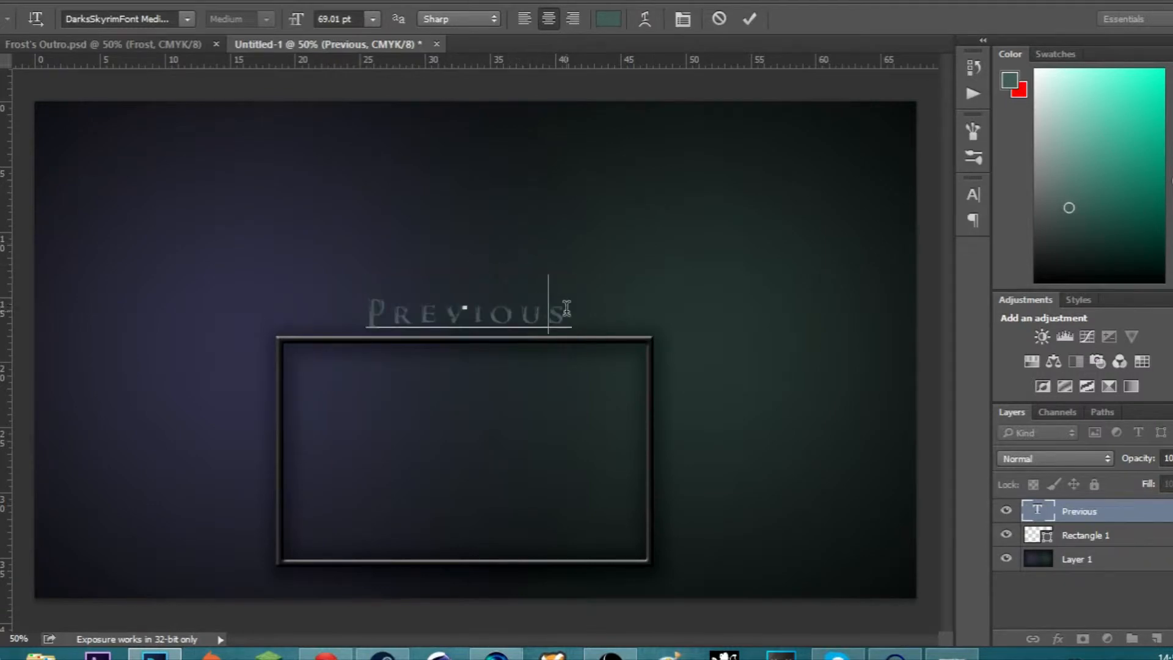
# Step: Change the colour of the whole "Previous" text to dark blue
pyautogui.hotkey('ctrl', 'a')
pyautogui.moveTo(1171, 180)
pyautogui.mouseDown()
pyautogui.moveTo(1171, 199)
pyautogui.moveTo(1171, 144)
pyautogui.moveTo(1171, 160)
pyautogui.moveTo(1172, 150)
pyautogui.moveTo(1133, 163)
pyautogui.moveTo(1127, 190)
pyautogui.mouseUp()
pyautogui.click(518, 314)
pyautogui.click(553, 314)
pyautogui.click(568, 313)
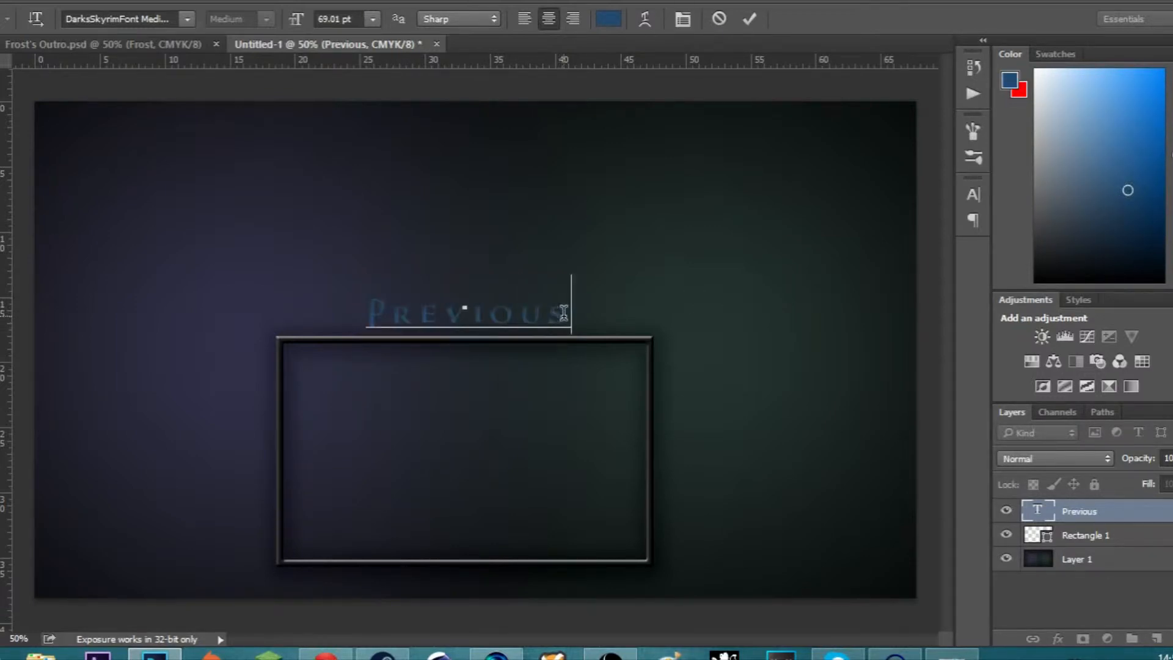
# Step: Open the blending options of the Previous text layer and enable Bevel & Emboss with Contour
pyautogui.click(1101, 516)
pyautogui.rightClick(1110, 513)
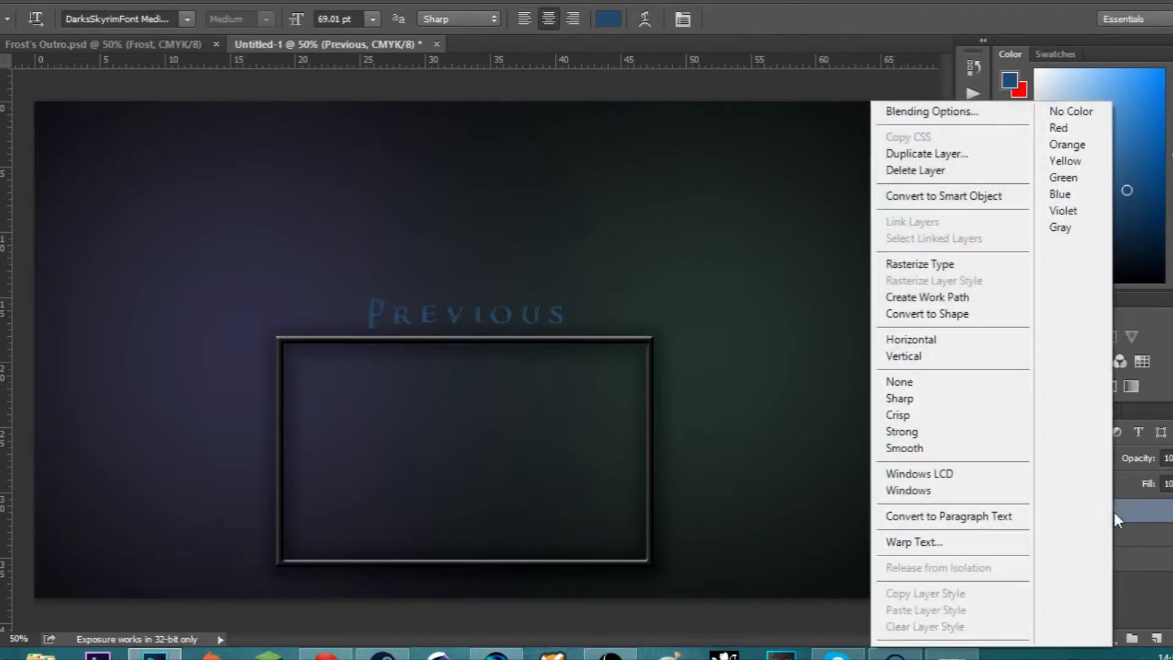
pyautogui.click(946, 111)
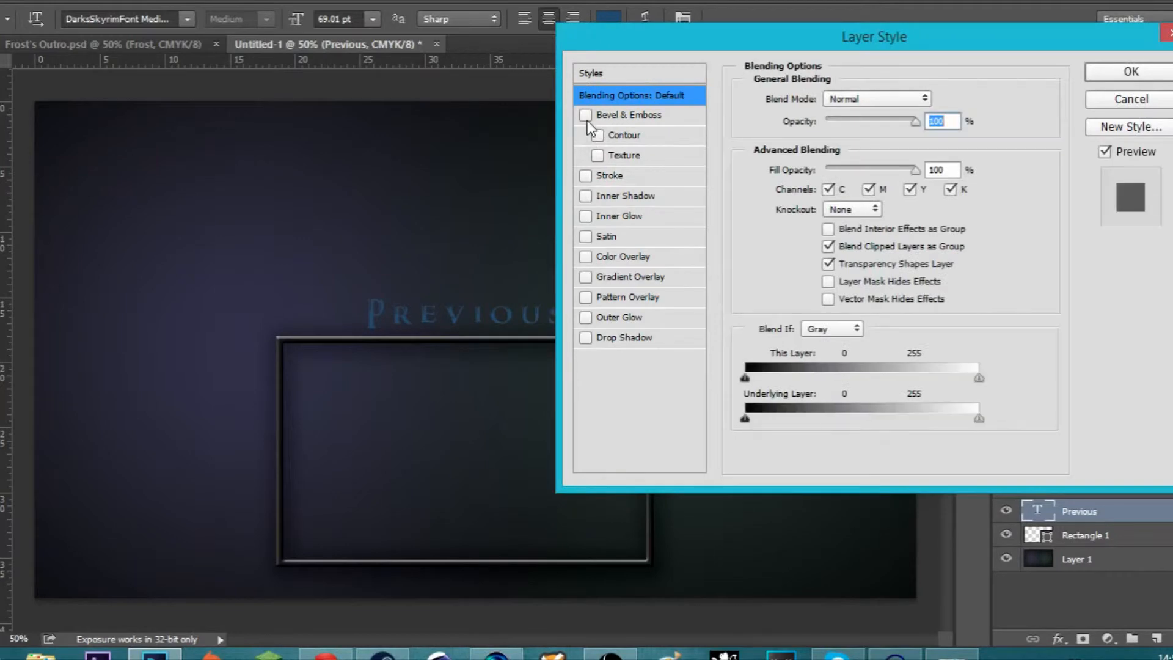
pyautogui.click(587, 118)
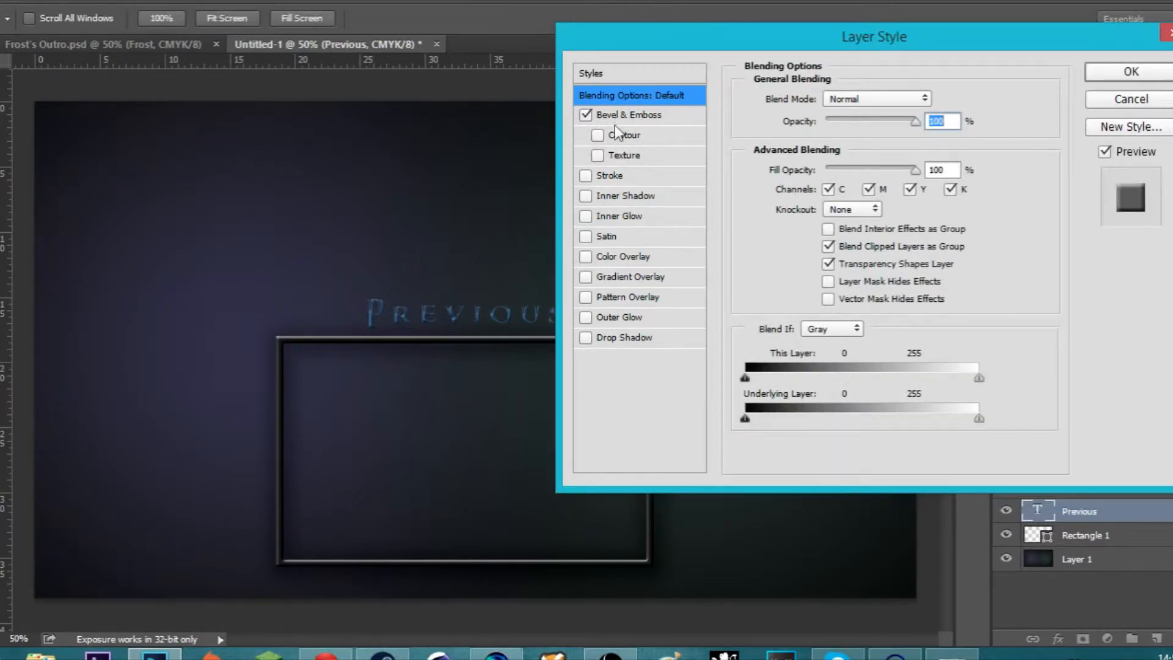
pyautogui.click(613, 116)
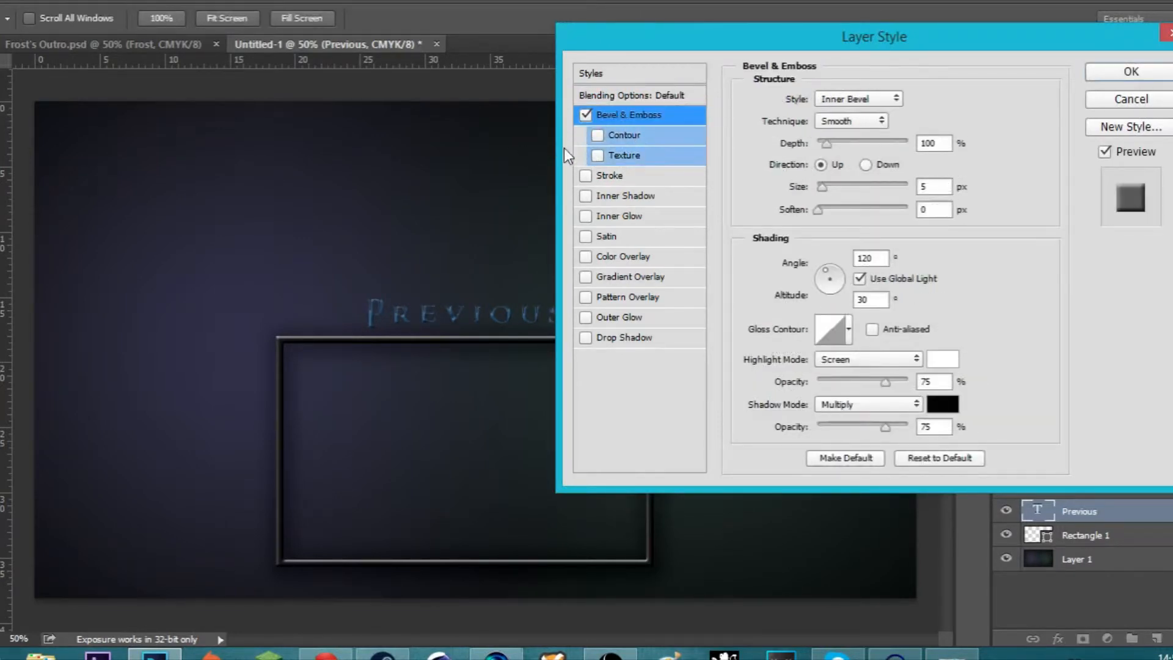
pyautogui.click(598, 136)
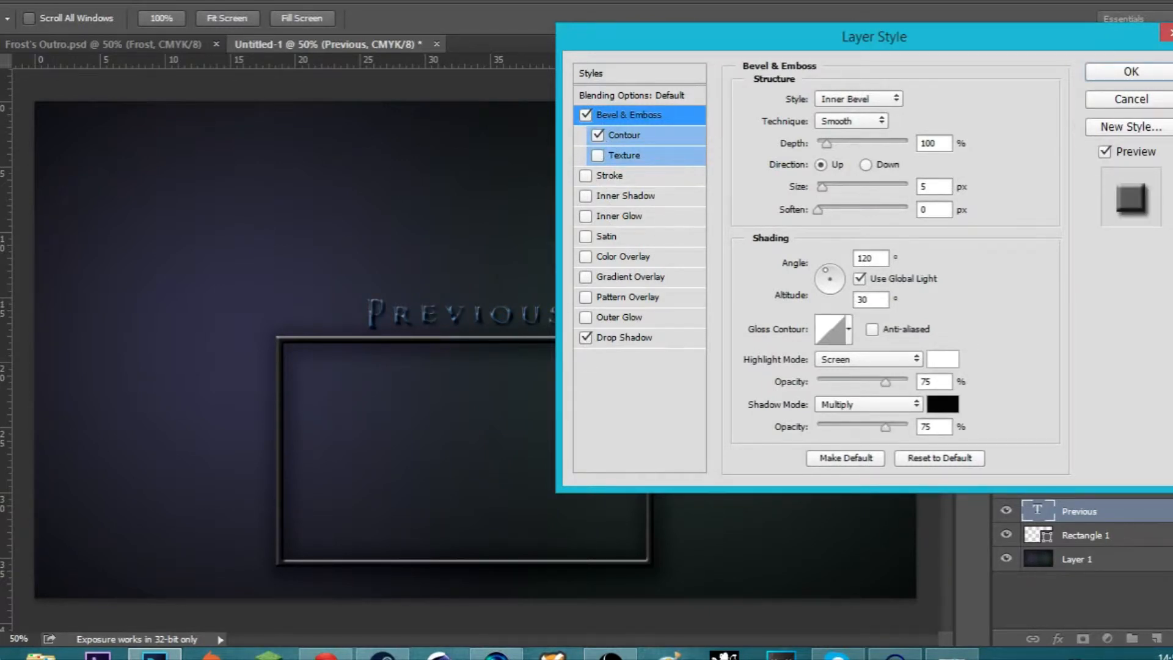
# Step: Give the text a drop shadow with 52% opacity, 9 px distance, 22% spread and 27 px size, and apply the layer style
pyautogui.click(682, 340)
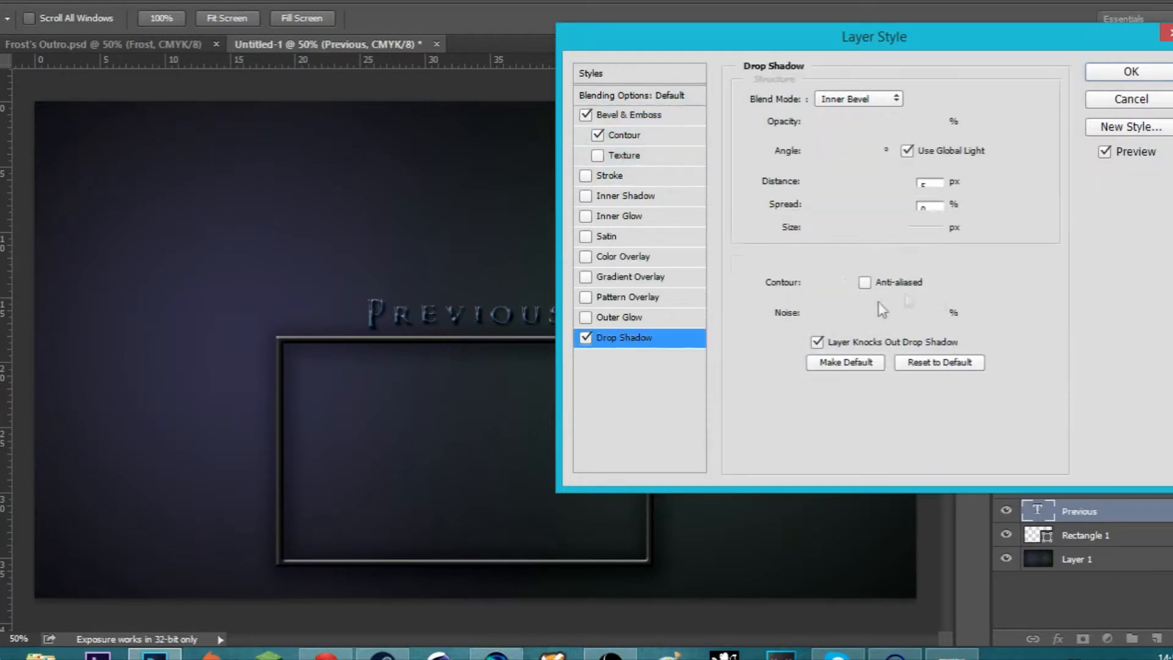
pyautogui.moveTo(816, 225); pyautogui.dragTo(819, 204)
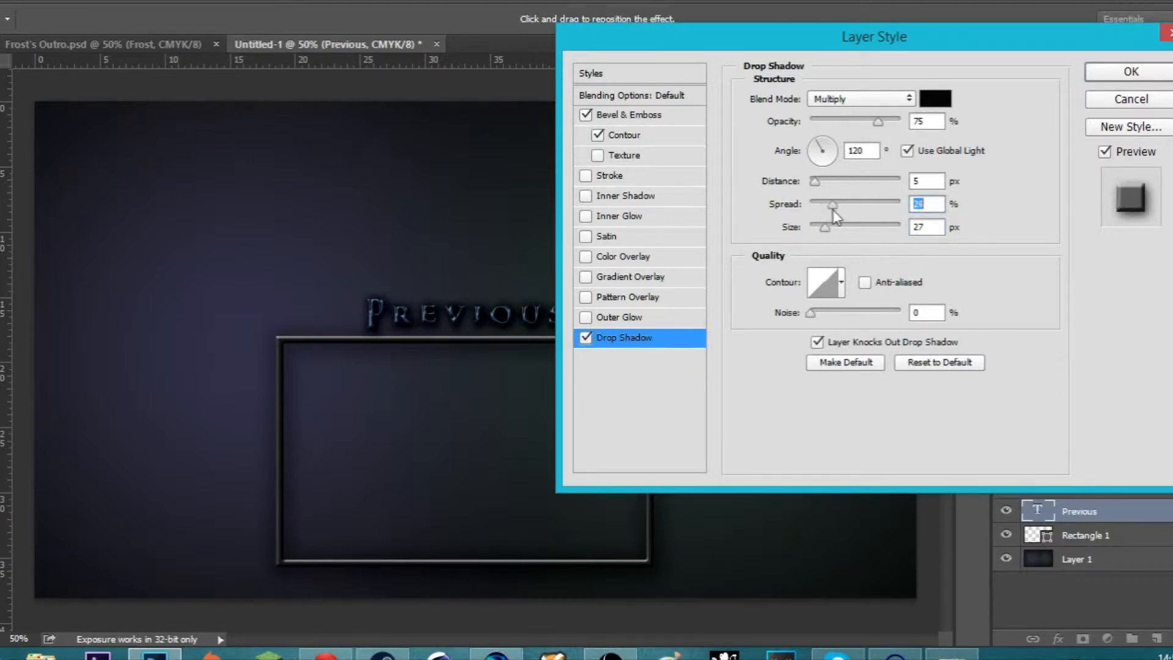
pyautogui.moveTo(830, 211); pyautogui.dragTo(818, 182)
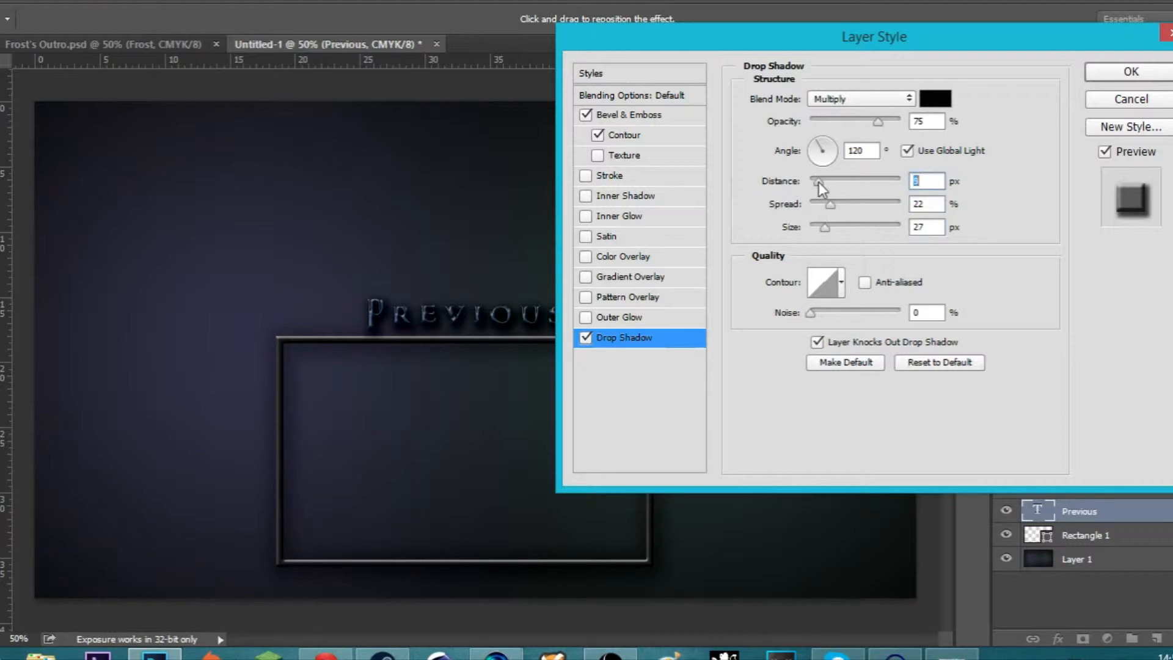
pyautogui.moveTo(878, 121); pyautogui.dragTo(872, 126)
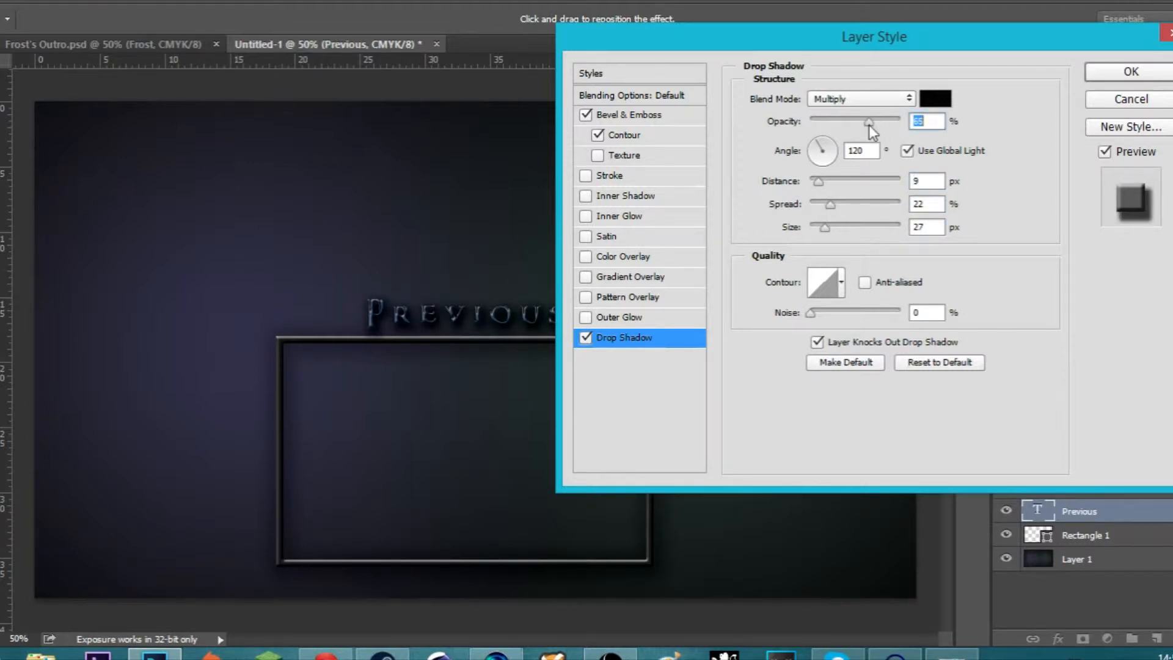
pyautogui.moveTo(860, 126); pyautogui.dragTo(857, 125)
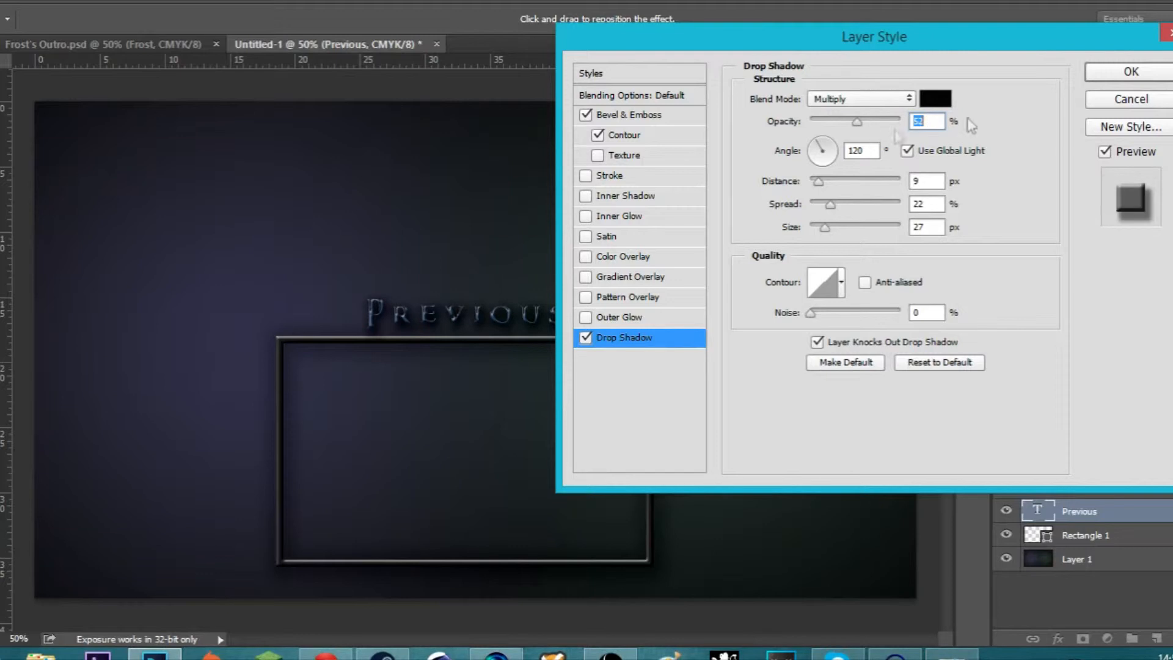
pyautogui.click(1091, 68)
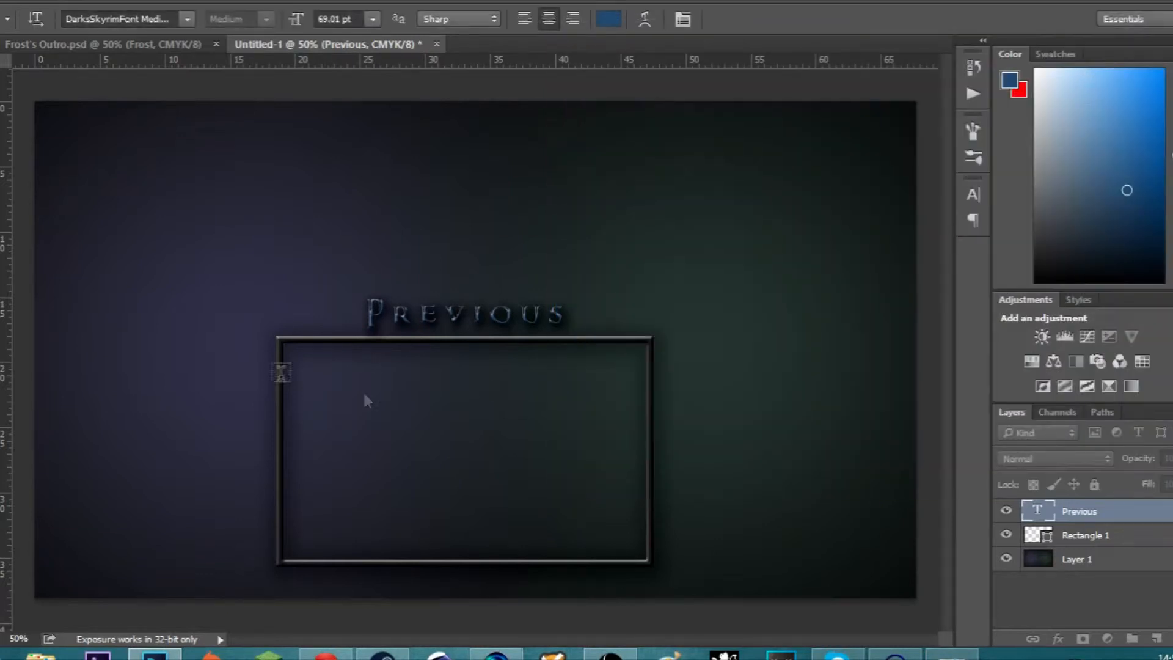
# Step: Recolour the whole "Previous" text to a muted dark grey-blue
pyautogui.click(574, 311)
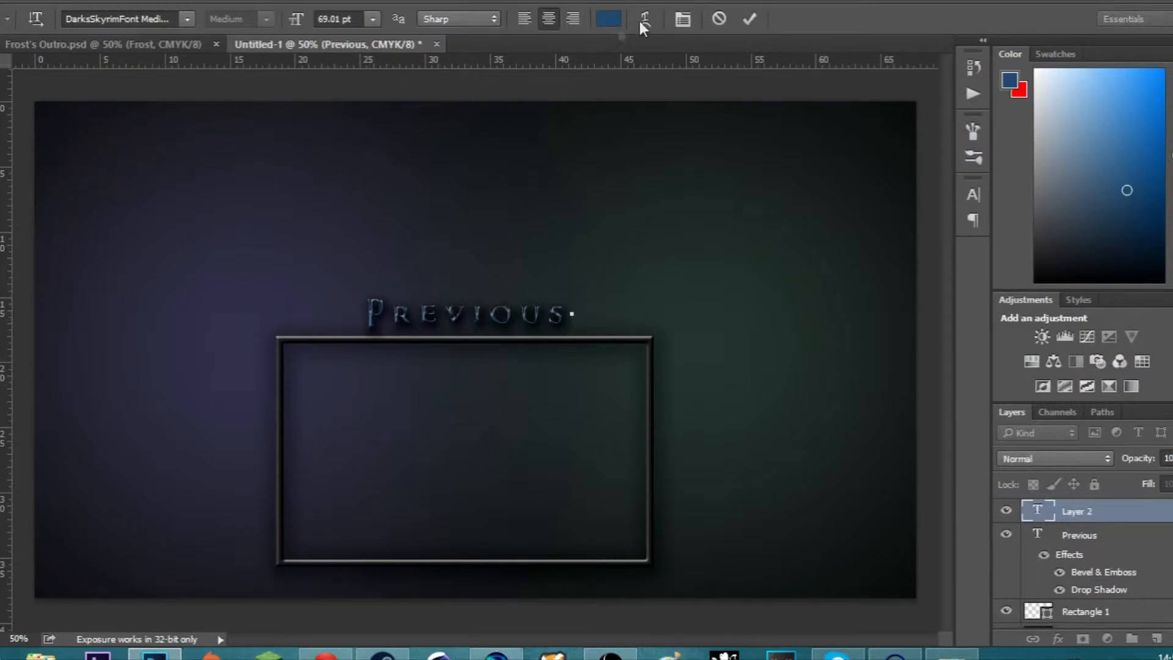
pyautogui.click(724, 23)
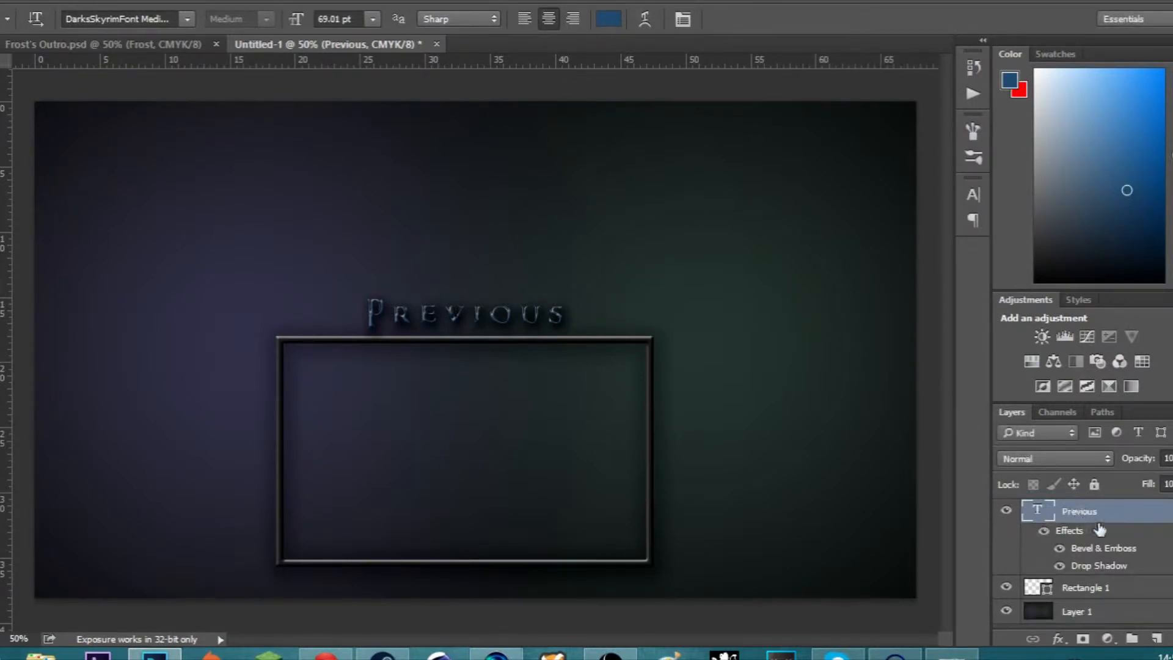
pyautogui.click(555, 310)
pyautogui.moveTo(566, 312); pyautogui.dragTo(297, 303)
pyautogui.click(1075, 209)
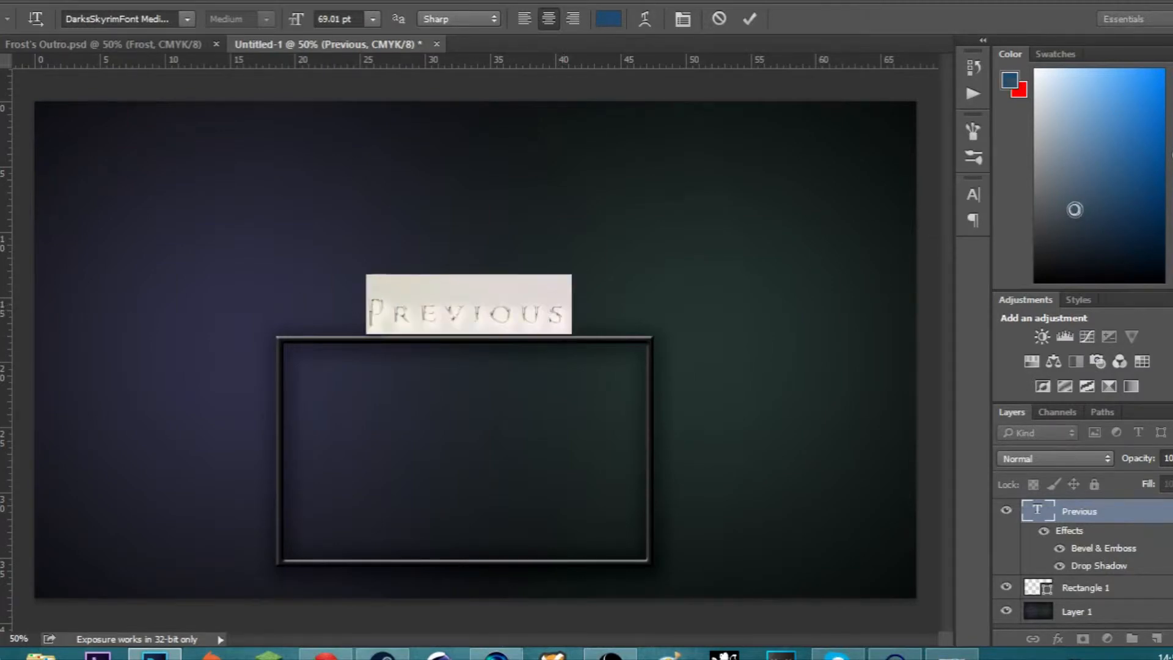
pyautogui.click(575, 293)
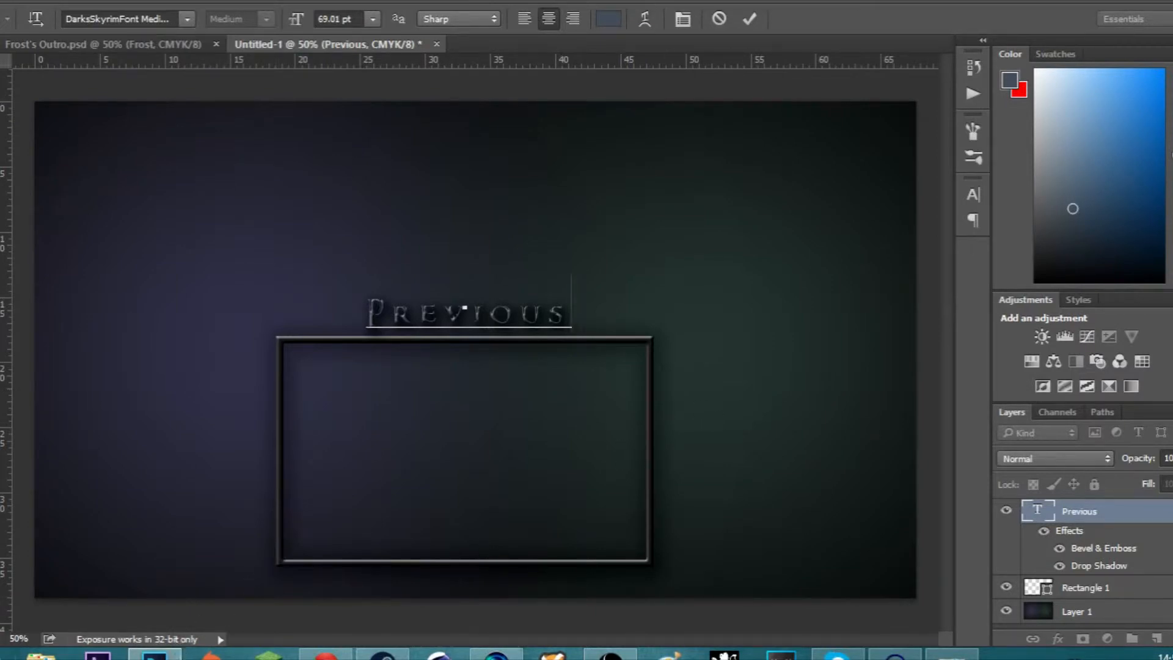
# Step: Switch to File Explorer, open the Pictures folder and look through it for social media icons
pyautogui.click(41, 654)
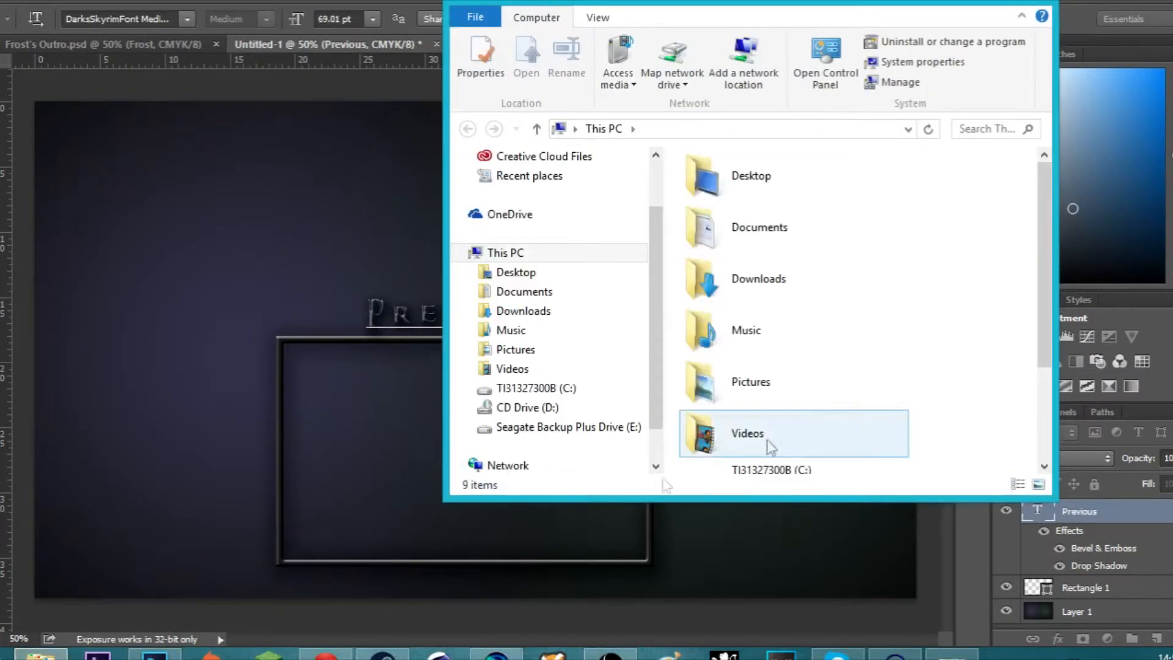
pyautogui.doubleClick(853, 391)
pyautogui.scroll(-3, 992, 310)
pyautogui.scroll(-3, 984, 310)
pyautogui.scroll(-3, 925, 337)
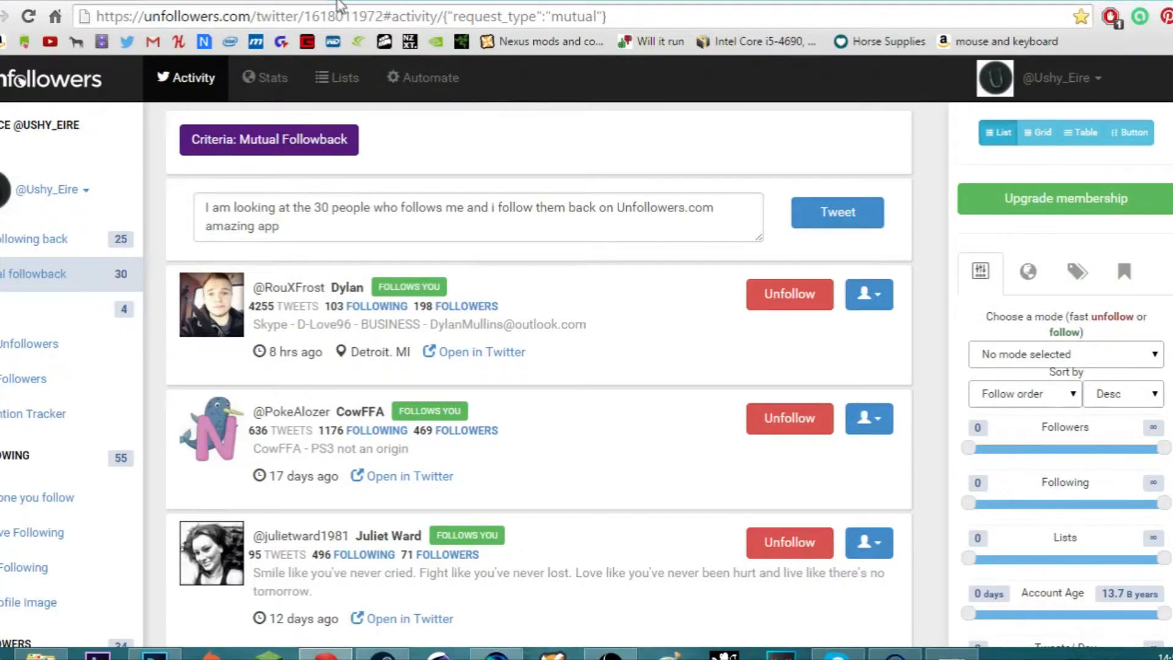
# Step: Search the web for "twitter logo" in a new browser tab
pyautogui.click(340, 2)
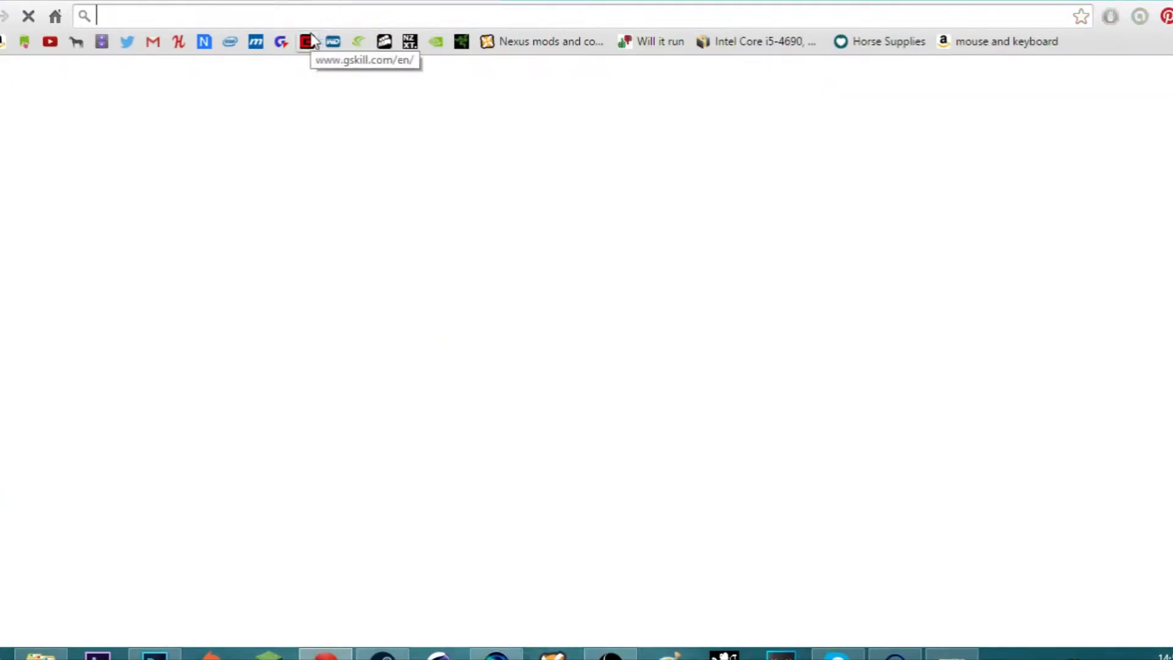
pyautogui.write('twitt')
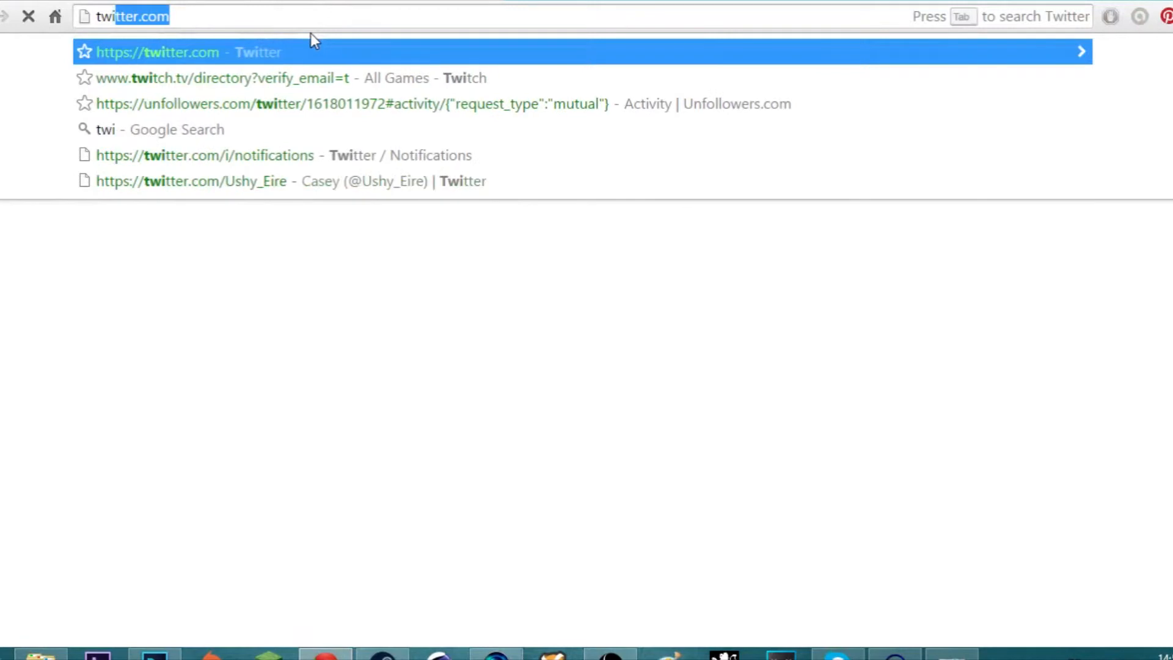
pyautogui.write('er log')
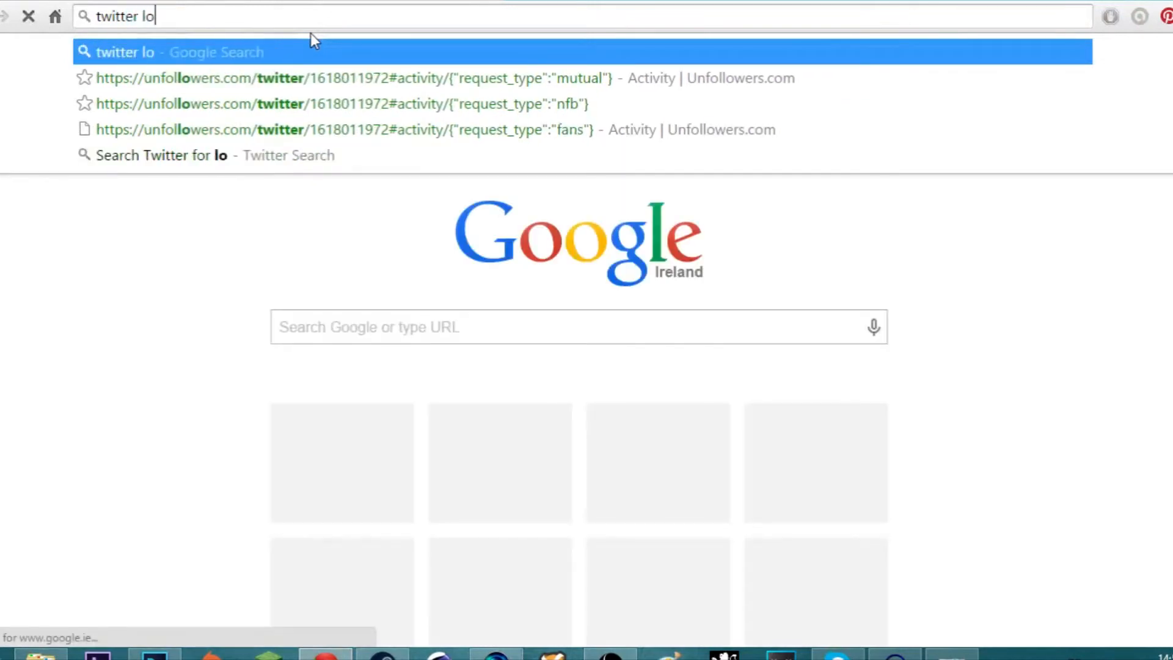
pyautogui.write('o')
pyautogui.press('Return')
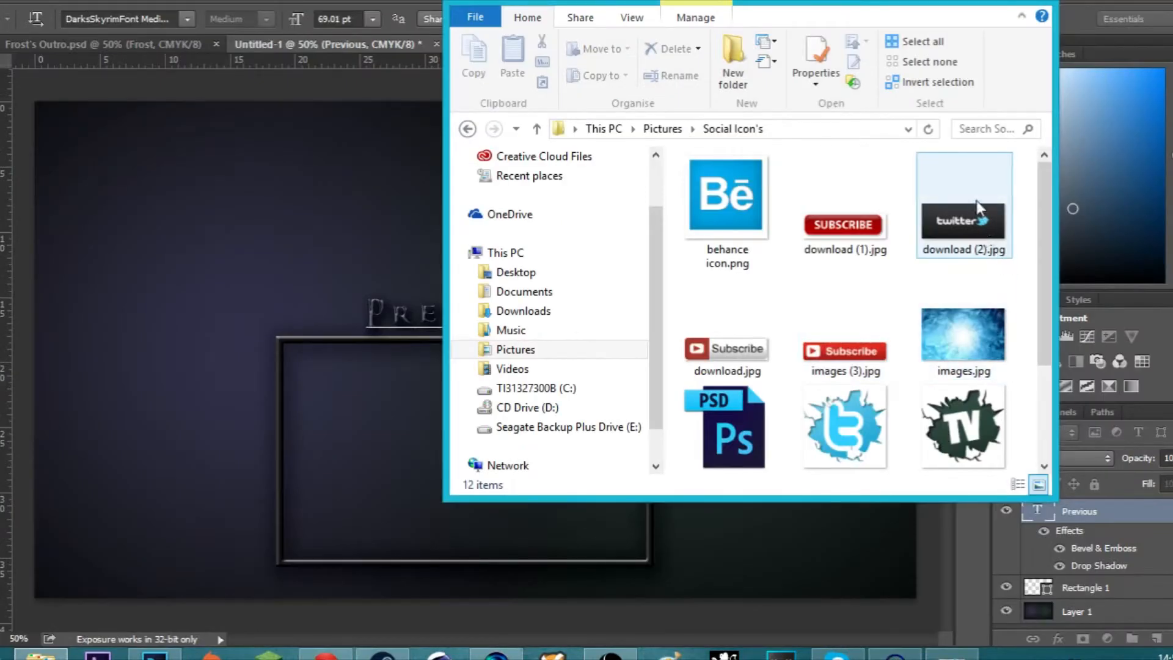
# Step: Place the download (2).jpg Twitter image from the Social Icon's folder into the outro document and commit the placement
pyautogui.moveTo(976, 208); pyautogui.dragTo(275, 402)
pyautogui.moveTo(977, 215); pyautogui.dragTo(245, 247)
pyautogui.moveTo(803, 4); pyautogui.dragTo(752, 189)
pyautogui.click(748, 19)
pyautogui.click(749, 19)
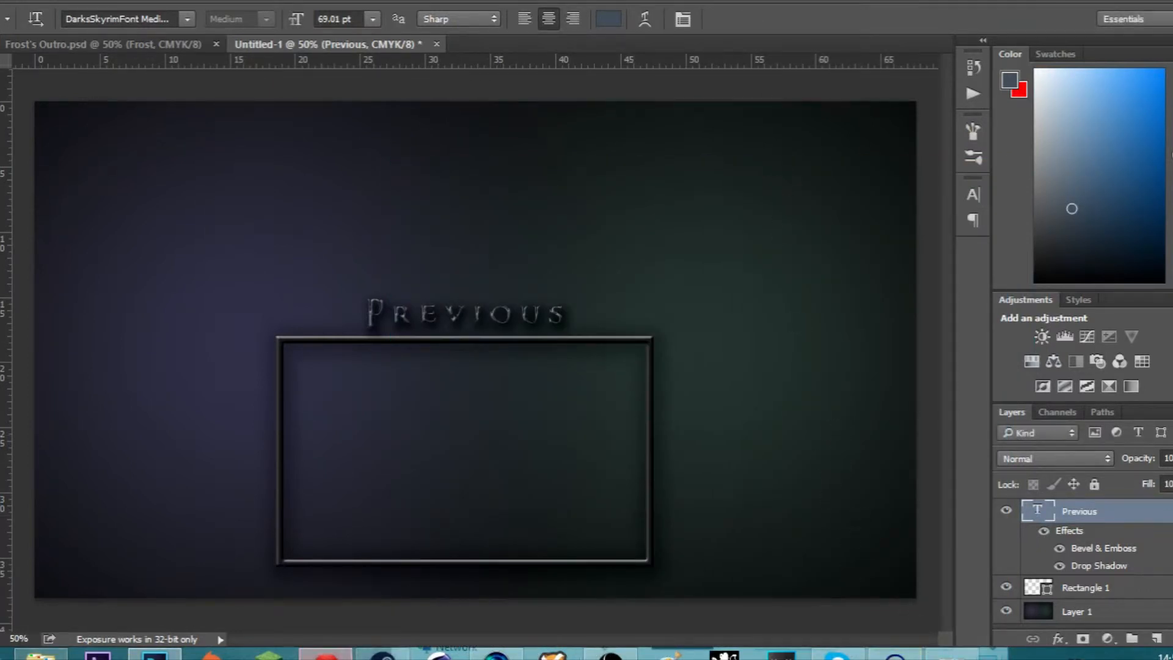
pyautogui.click(326, 654)
pyautogui.click(155, 654)
pyautogui.click(41, 655)
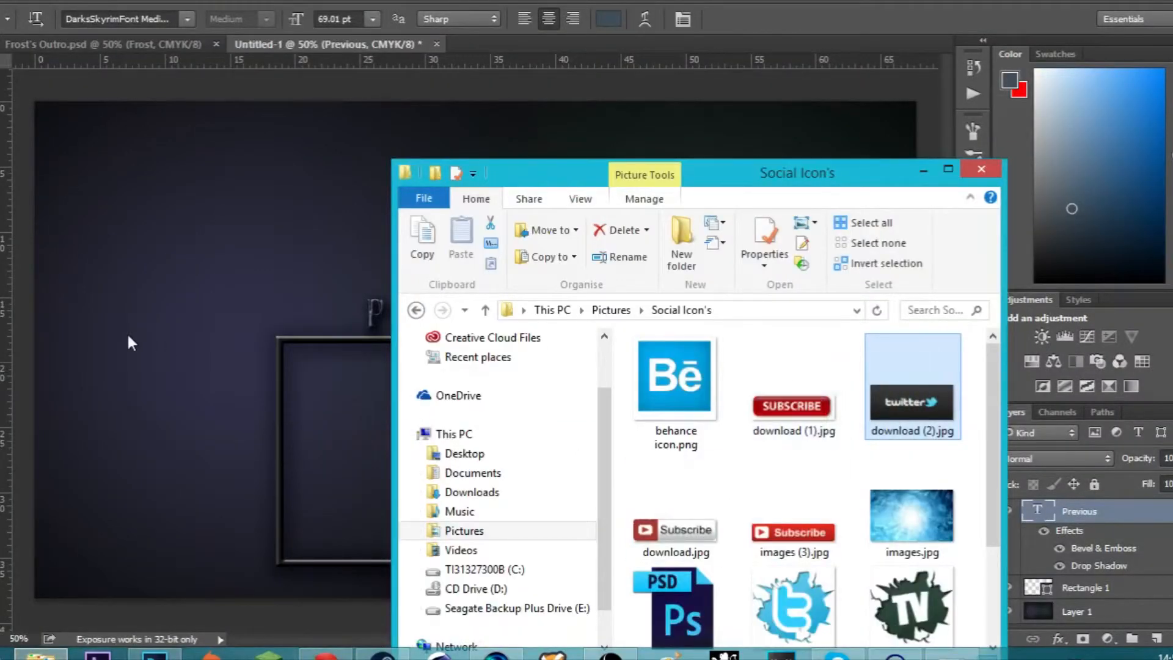
pyautogui.click(237, 263)
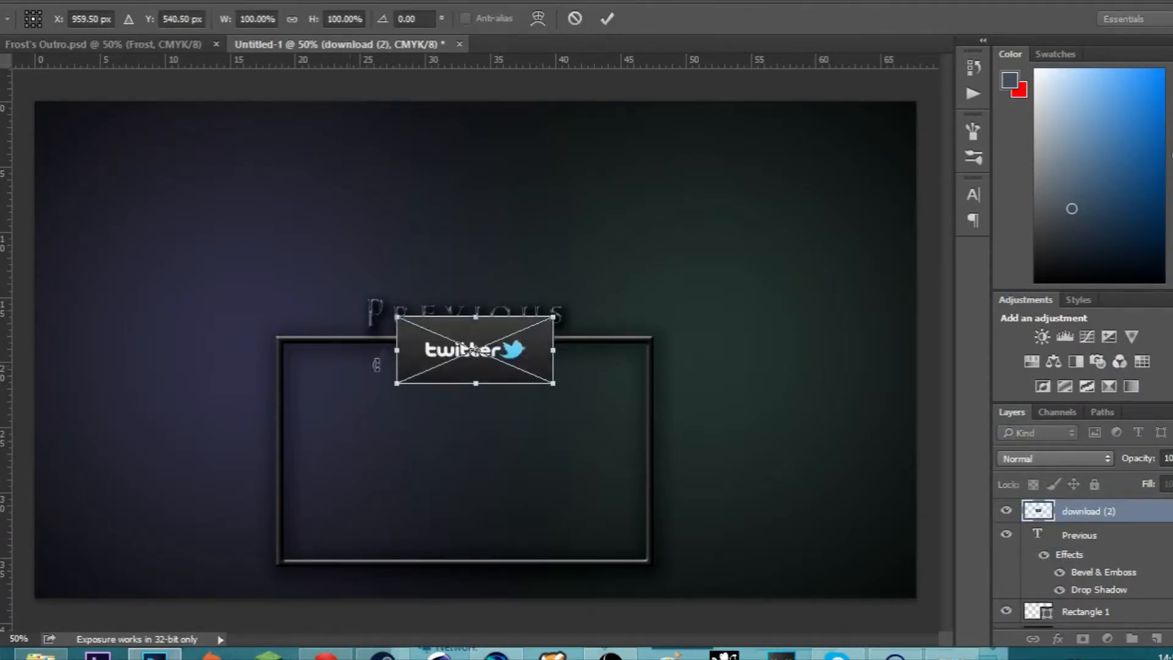
pyautogui.click(605, 18)
# Step: Select the dark background around the Twitter logo with the Magic Wand and try to delete it
pyautogui.press('t')
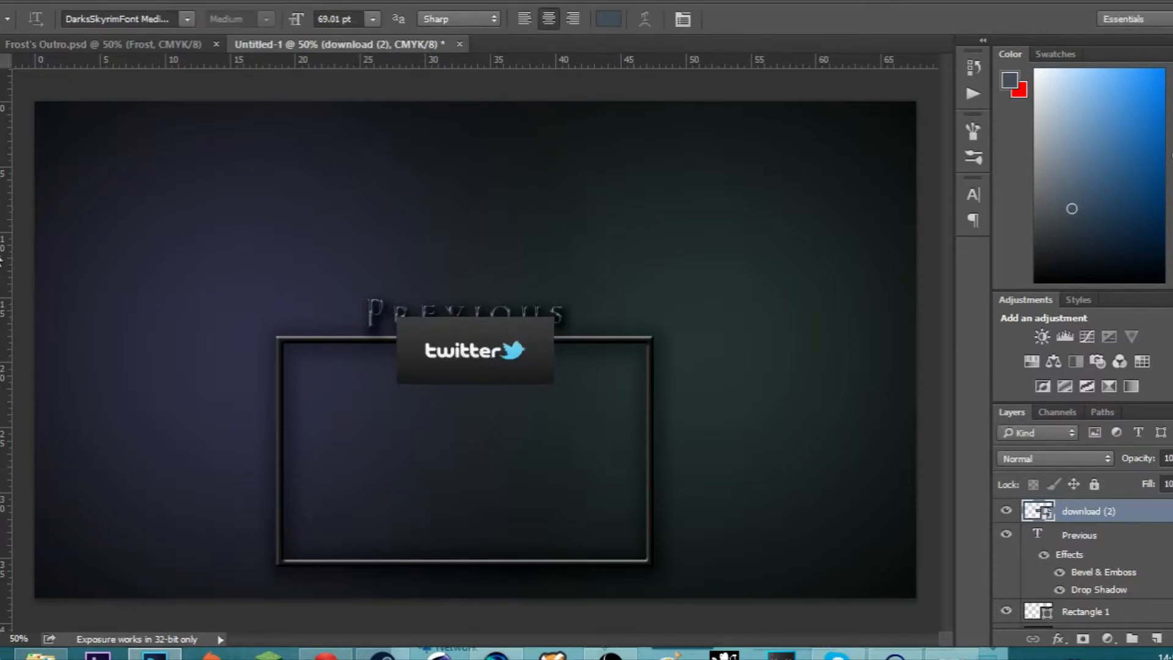
pyautogui.press('w')
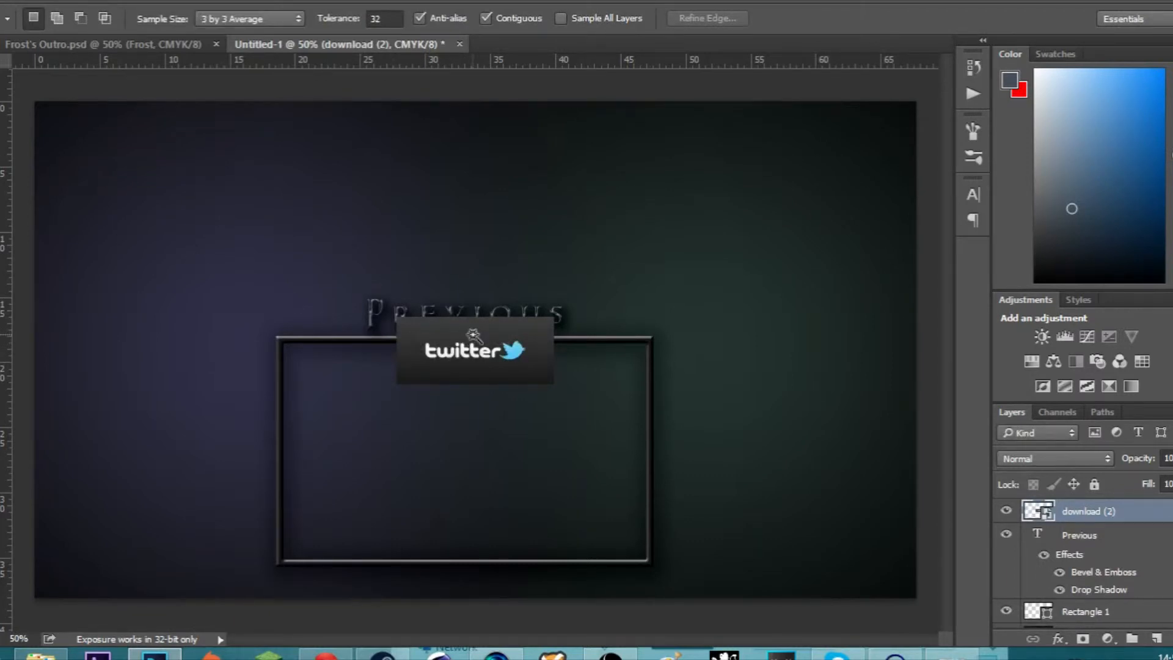
pyautogui.click(495, 333)
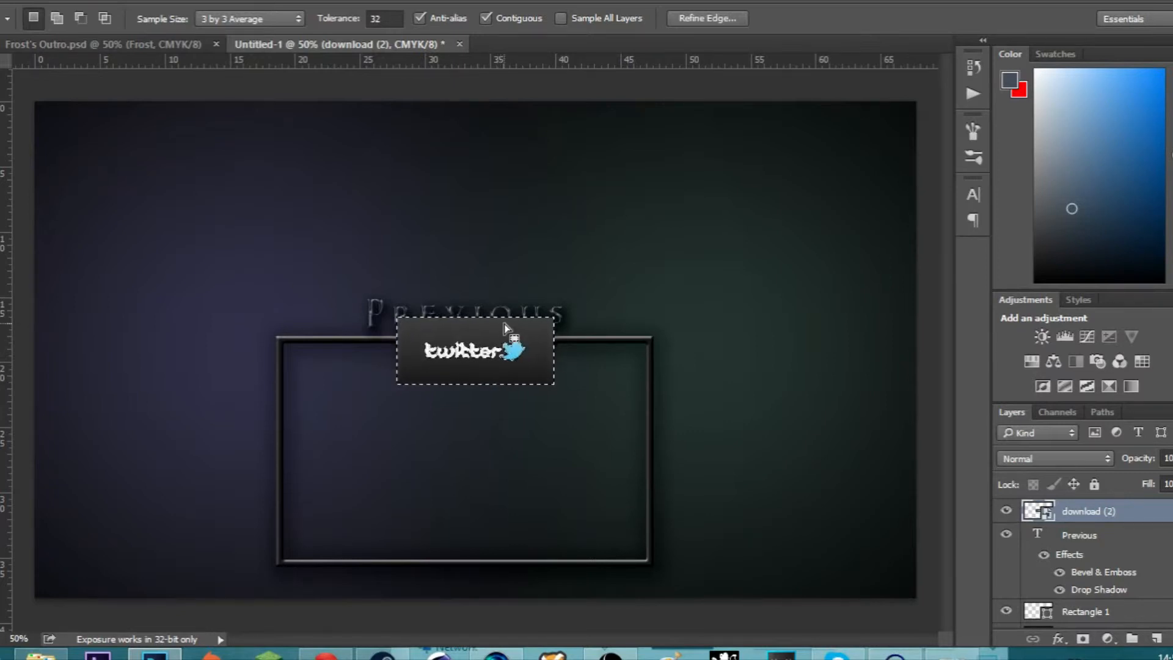
pyautogui.press('Delete')
pyautogui.click(585, 251)
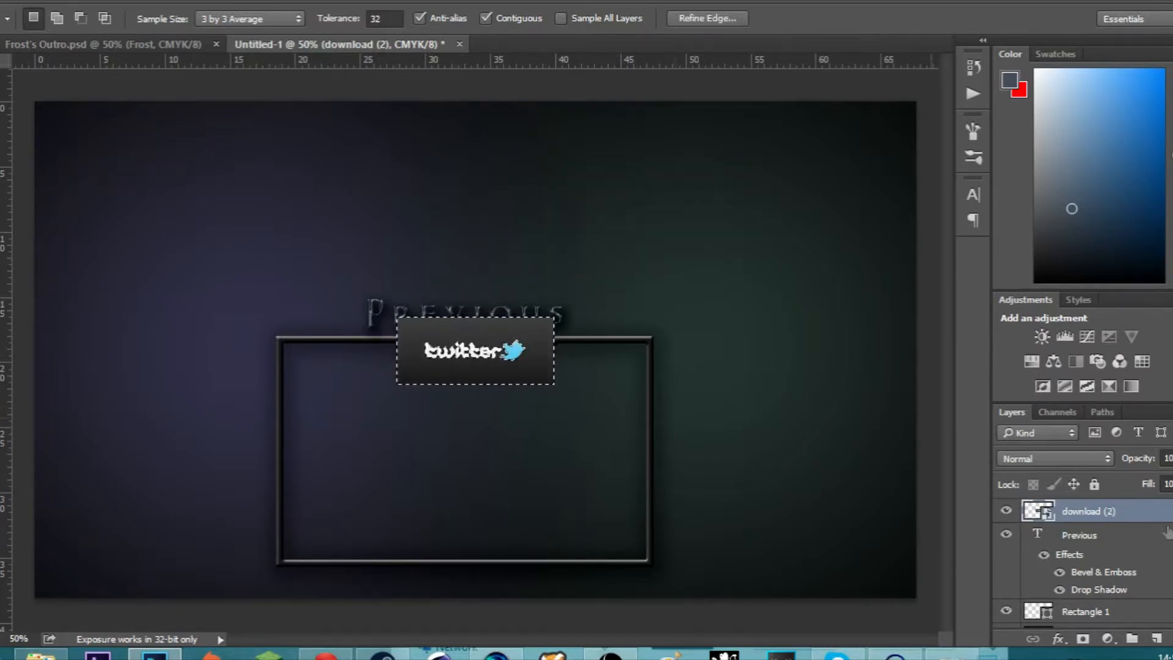
# Step: Rasterize the download (2) layer and delete the selected dark background around the Twitter logo
pyautogui.rightClick(1106, 517)
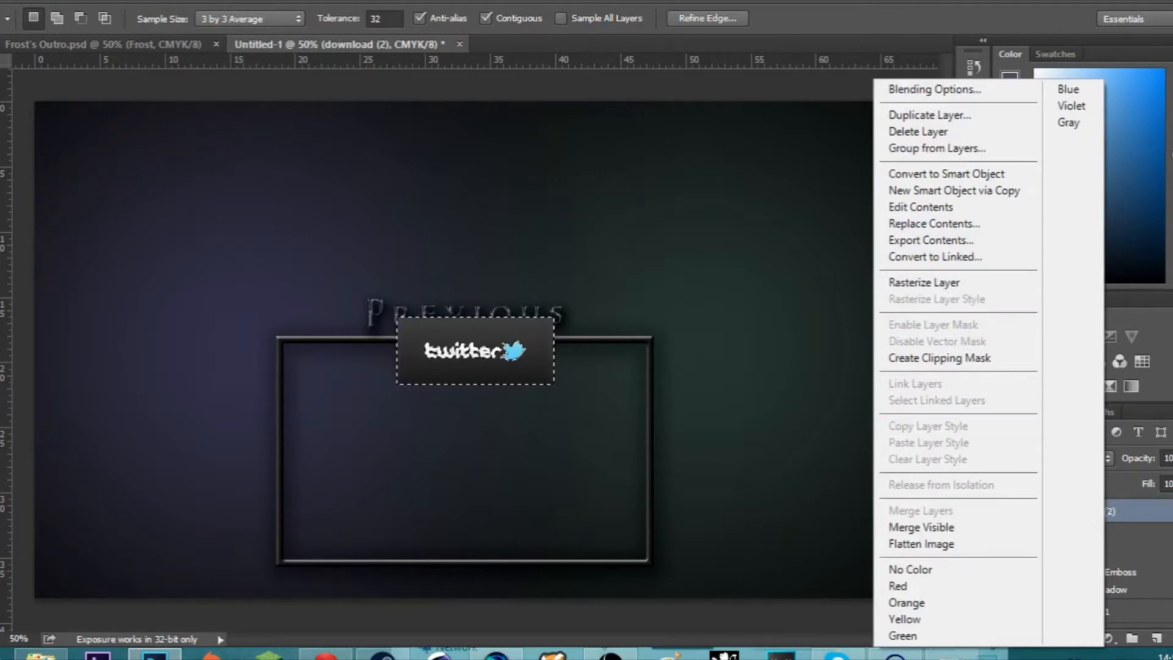
pyautogui.rightClick(1146, 515)
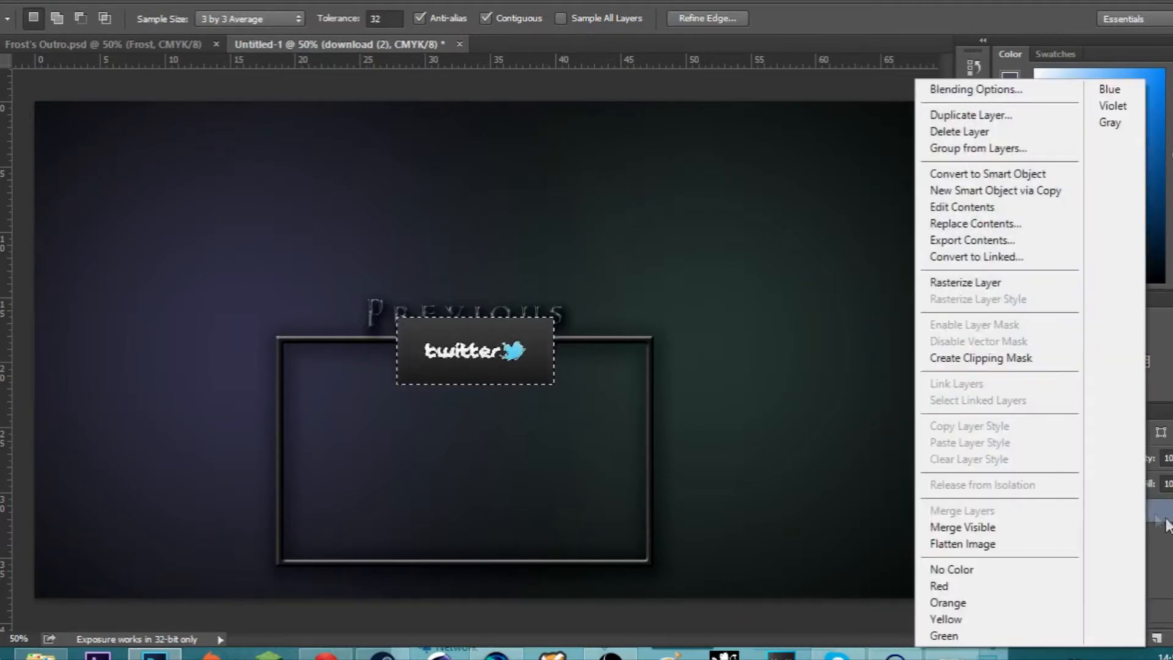
pyautogui.click(1163, 518)
pyautogui.rightClick(1165, 521)
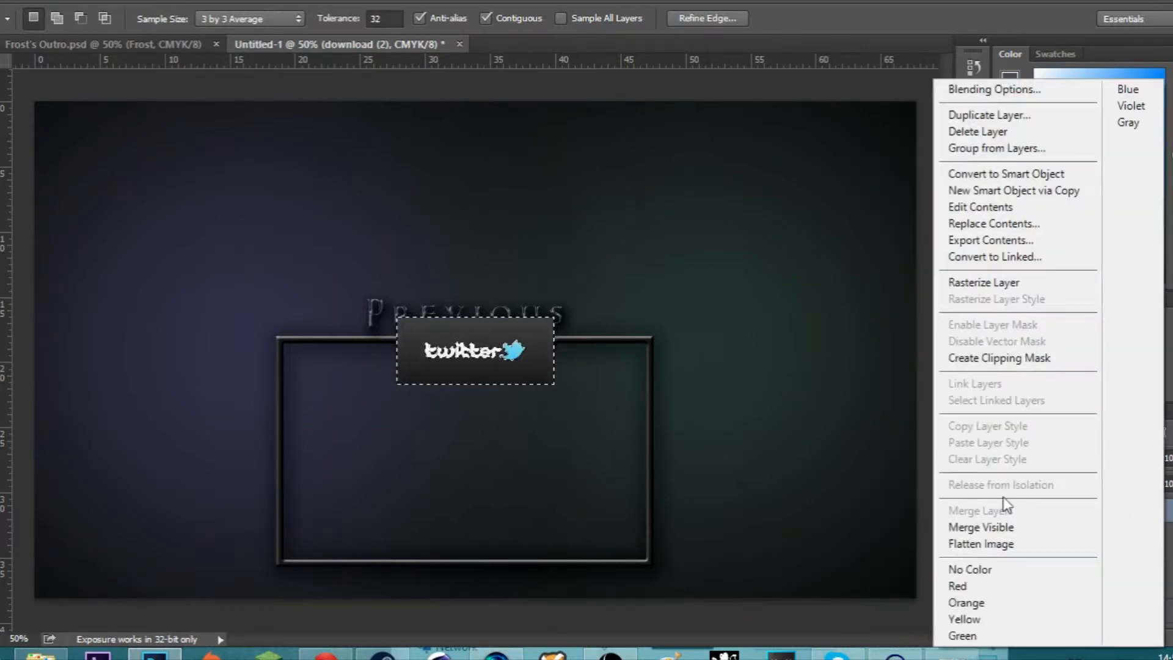
pyautogui.click(1020, 283)
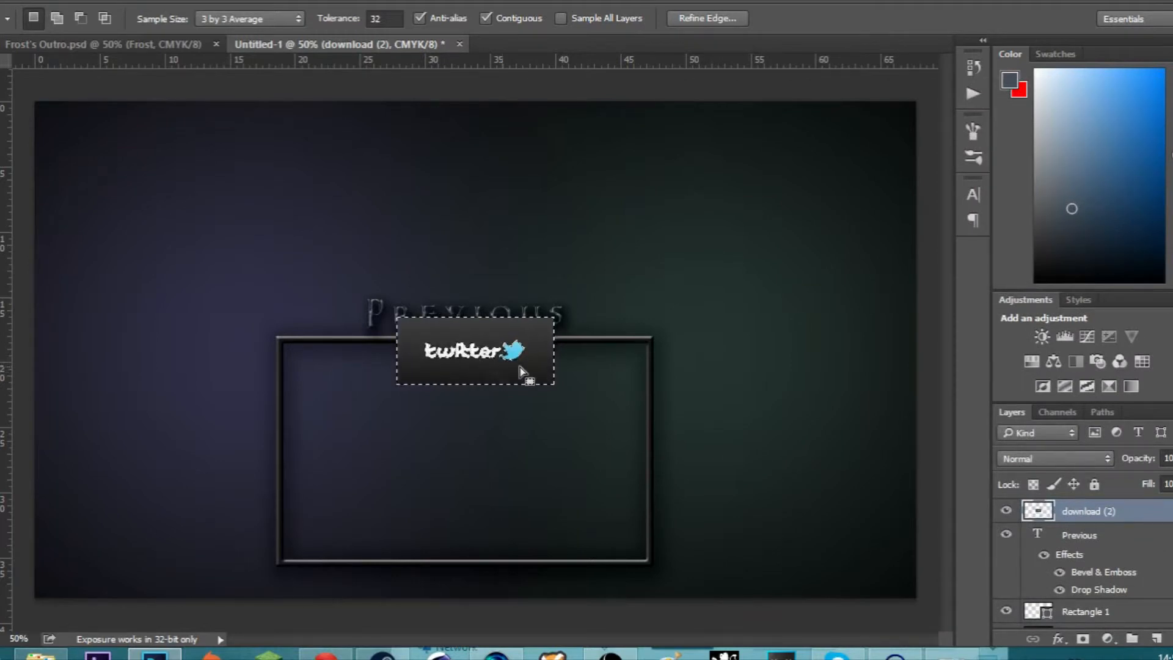
pyautogui.press('Delete')
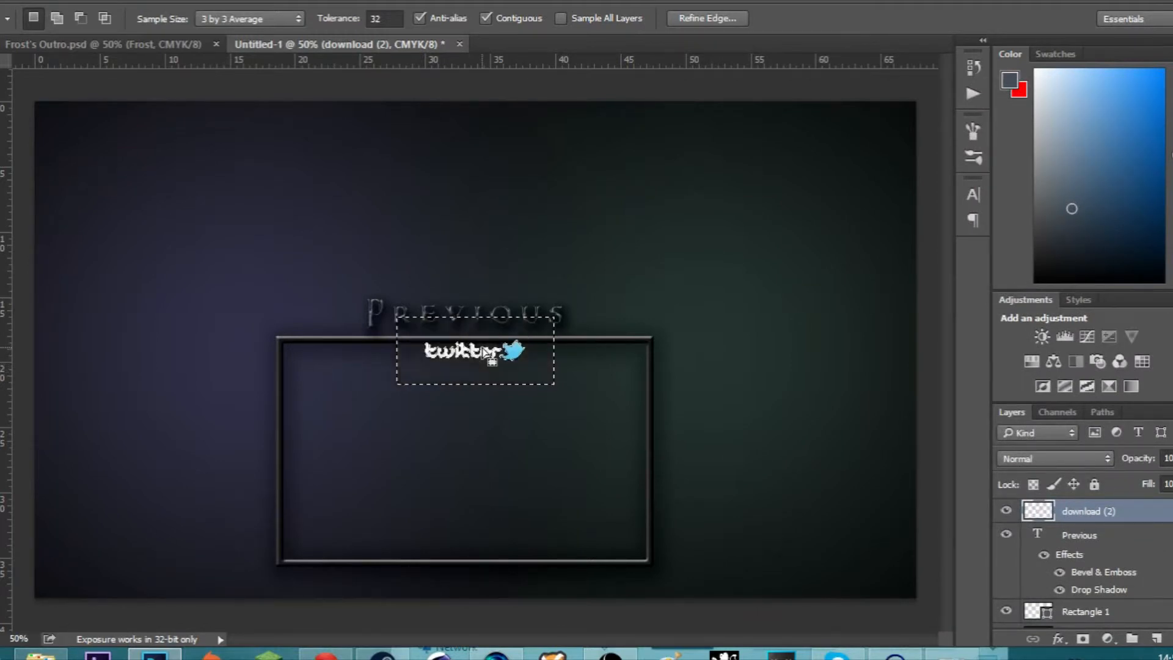
# Step: Nudge the Twitter logo slightly up and left, and clear the selection
pyautogui.press('v')
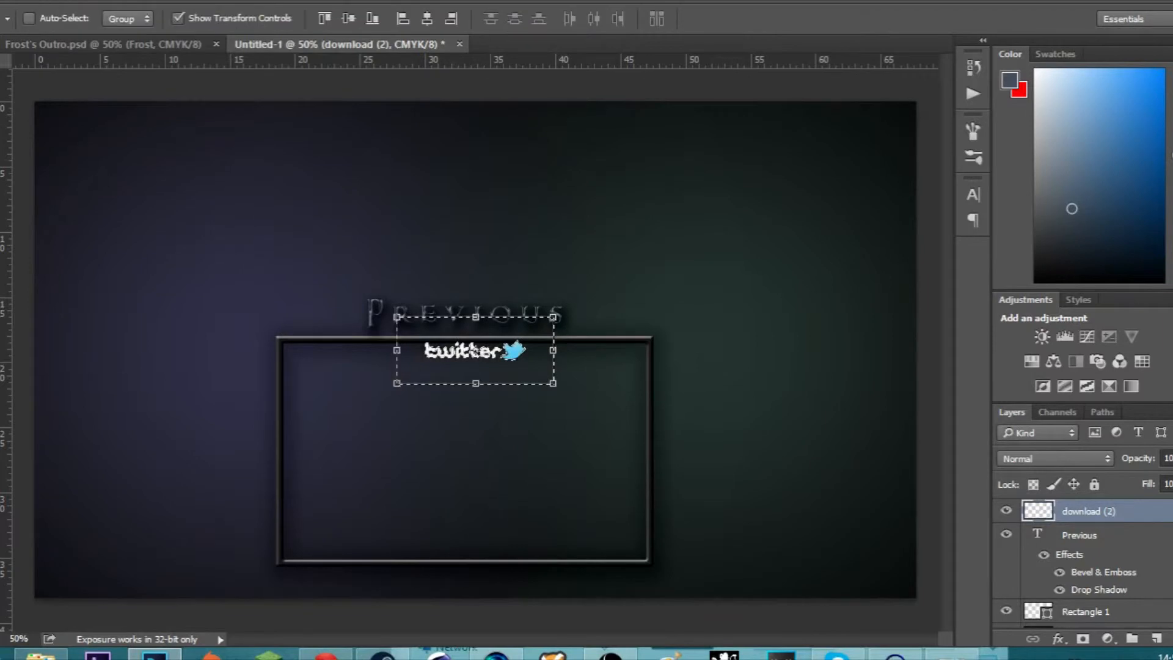
pyautogui.hotkey('shift', 'Left')
pyautogui.hotkey('shift', 'Left')
pyautogui.hotkey('shift', 'Left')
pyautogui.hotkey('shift', 'Up')
pyautogui.hotkey('shift', 'Up')
pyautogui.press('m')
pyautogui.hotkey('ctrl', 'd')
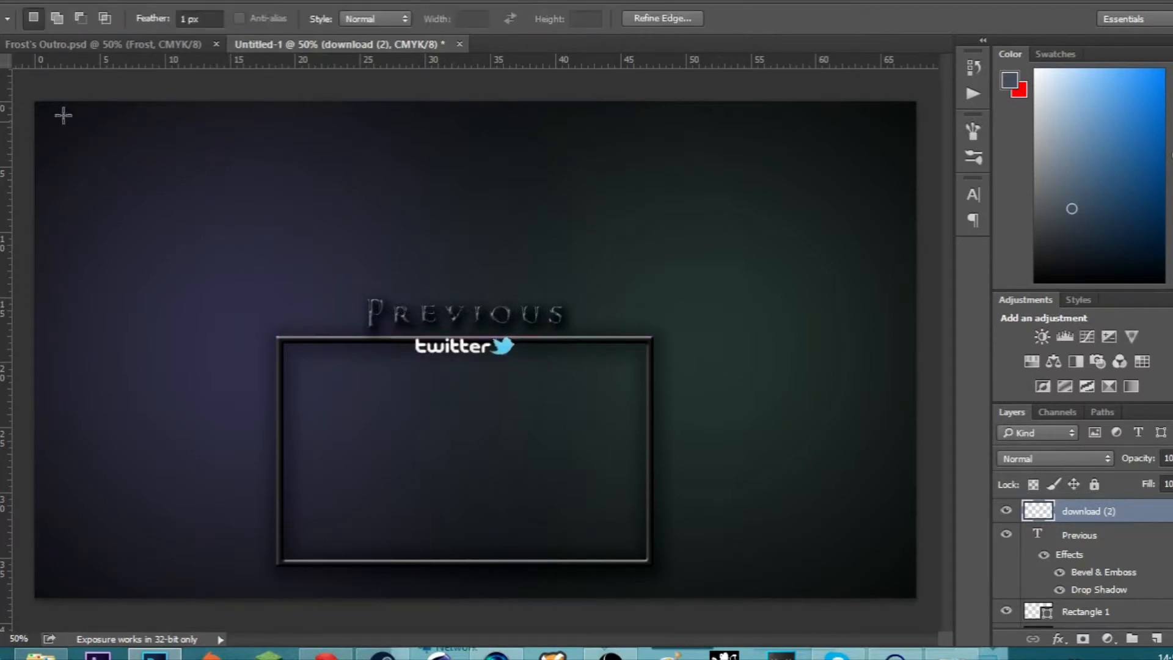
# Step: Move the Twitter logo to the canvas's upper-left area, enlarge it to roughly twice its size and apply the transform
pyautogui.press('v')
pyautogui.moveTo(428, 345); pyautogui.dragTo(122, 174)
pyautogui.moveTo(294, 227); pyautogui.dragTo(338, 256)
pyautogui.click(794, 19)
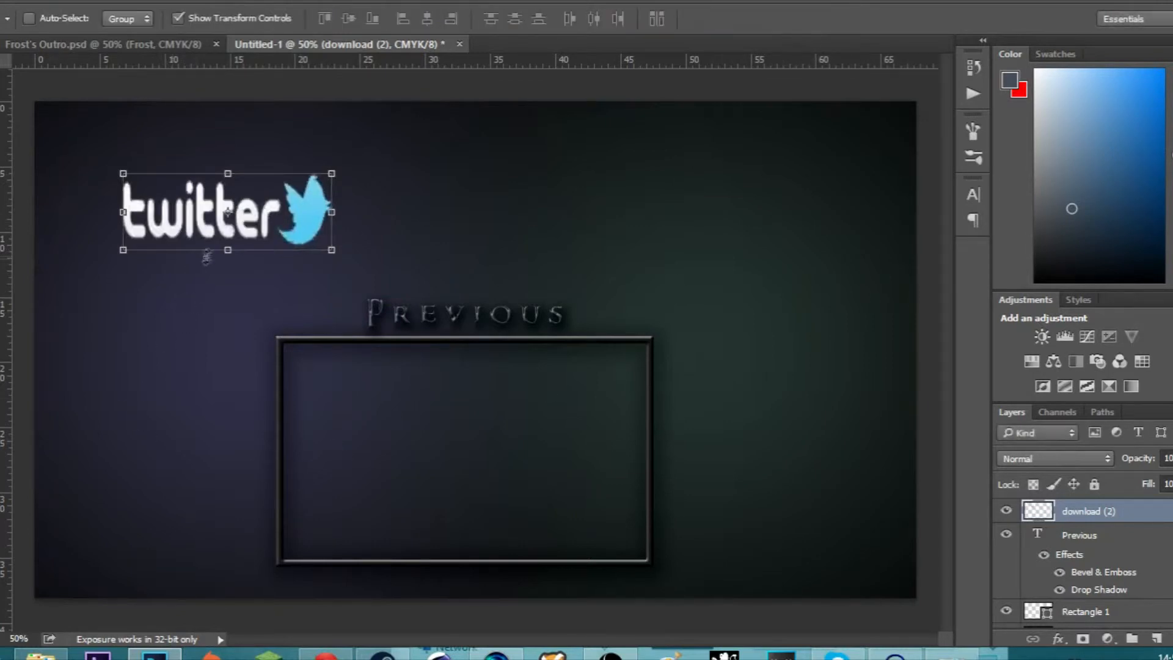
# Step: Move the Twitter logo to the canvas's upper-right area and scale it to about 96% width and 81% height
pyautogui.moveTo(271, 237); pyautogui.dragTo(875, 253)
pyautogui.moveTo(820, 240); pyautogui.dragTo(891, 239)
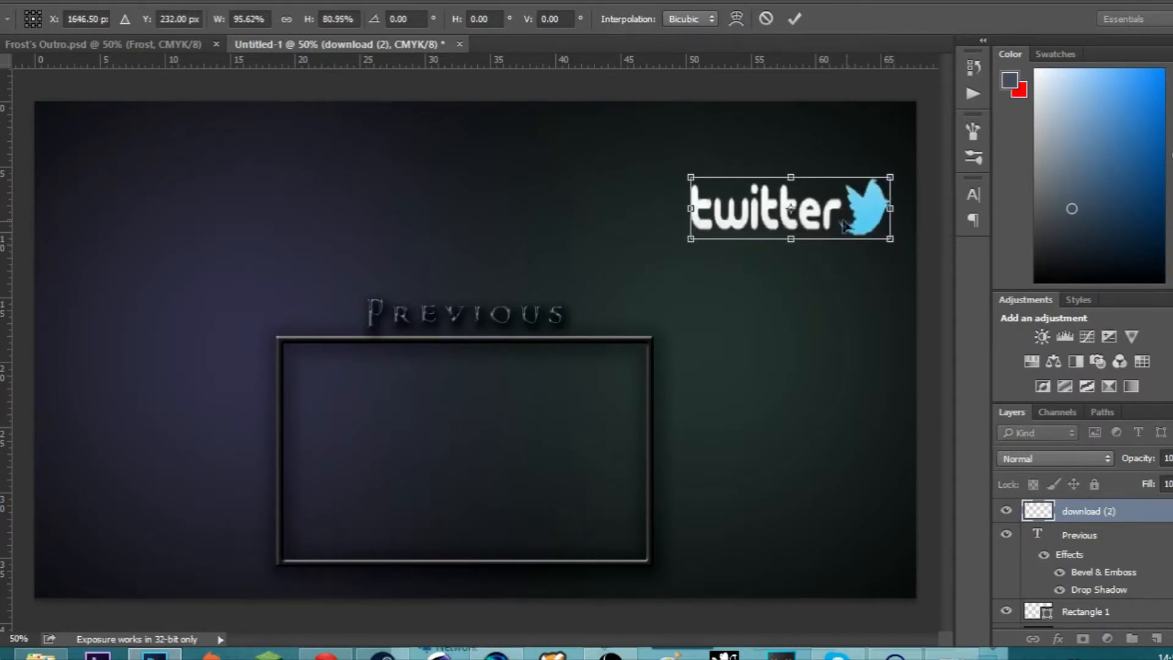
pyautogui.click(801, 20)
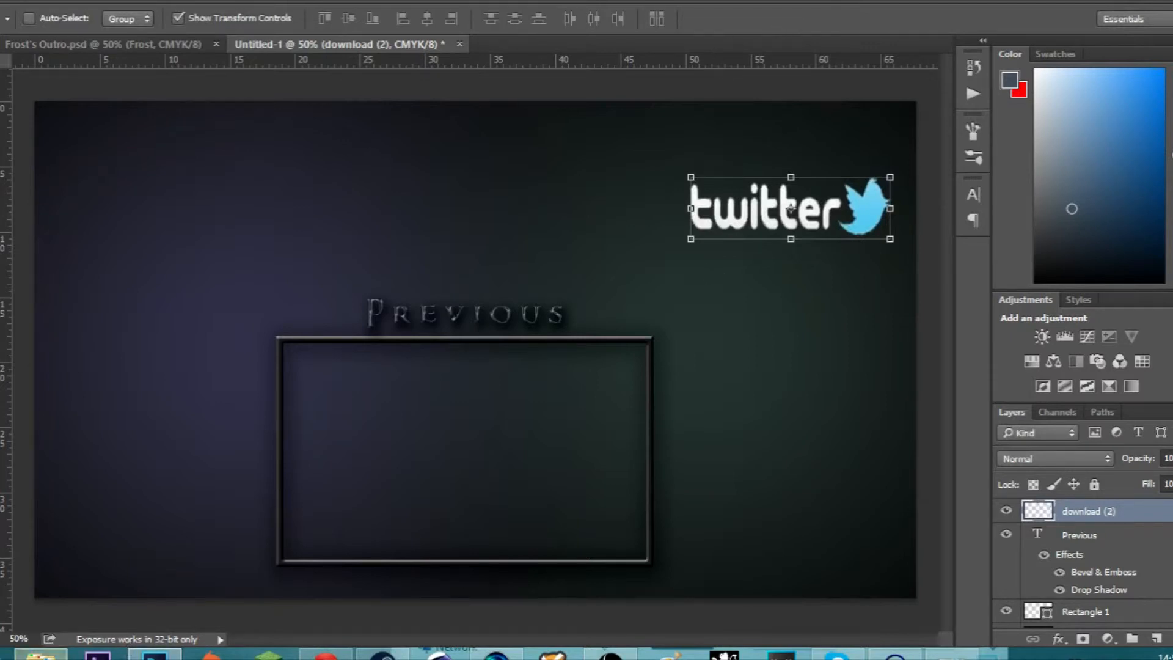
# Step: Place the images (3).jpg Subscribe button from the Social Icon's folder in the canvas's upper-left area and commit the placement
pyautogui.hotkey('alt', 'Tab')
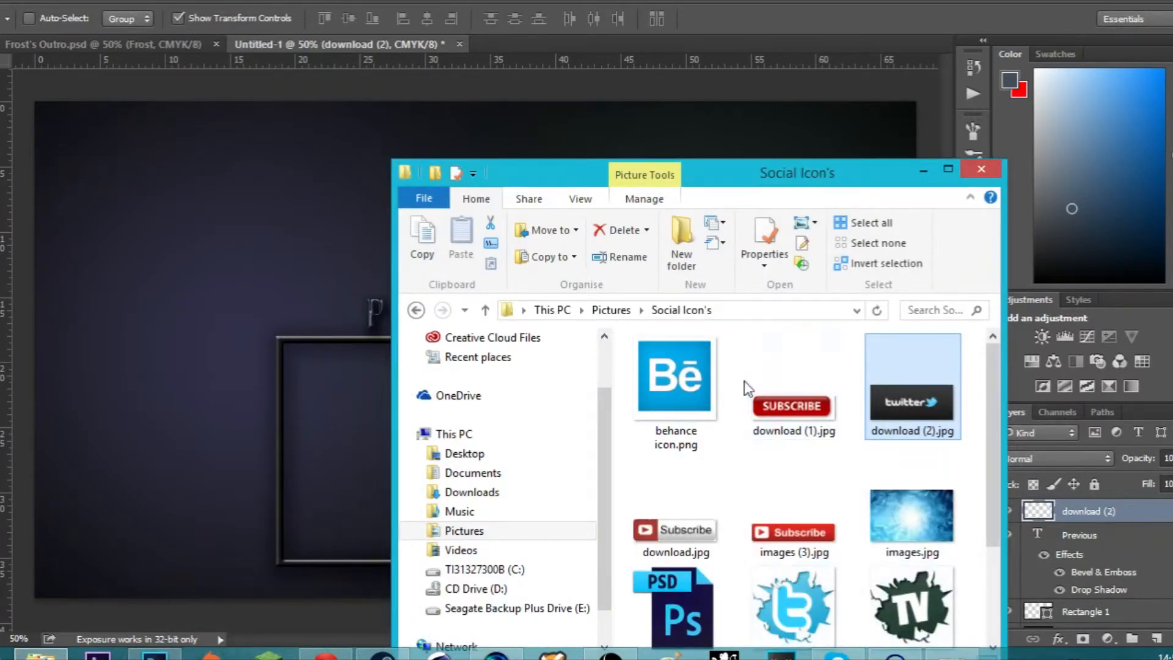
pyautogui.scroll(-5, 825, 489)
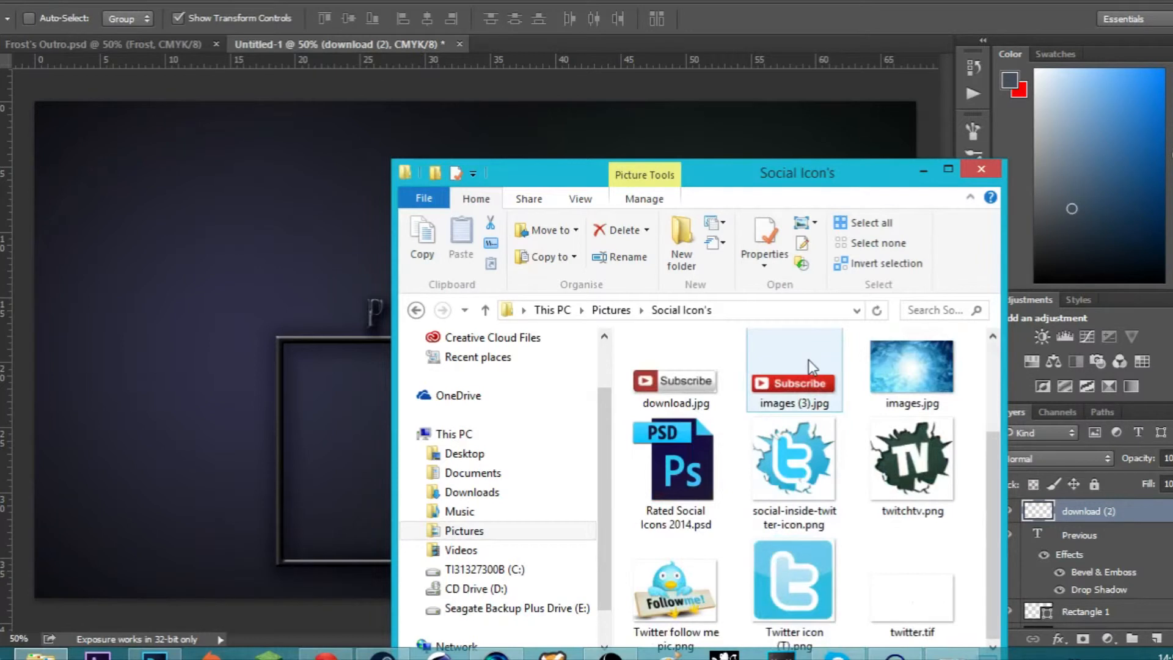
pyautogui.click(808, 360)
pyautogui.moveTo(823, 400); pyautogui.dragTo(204, 236)
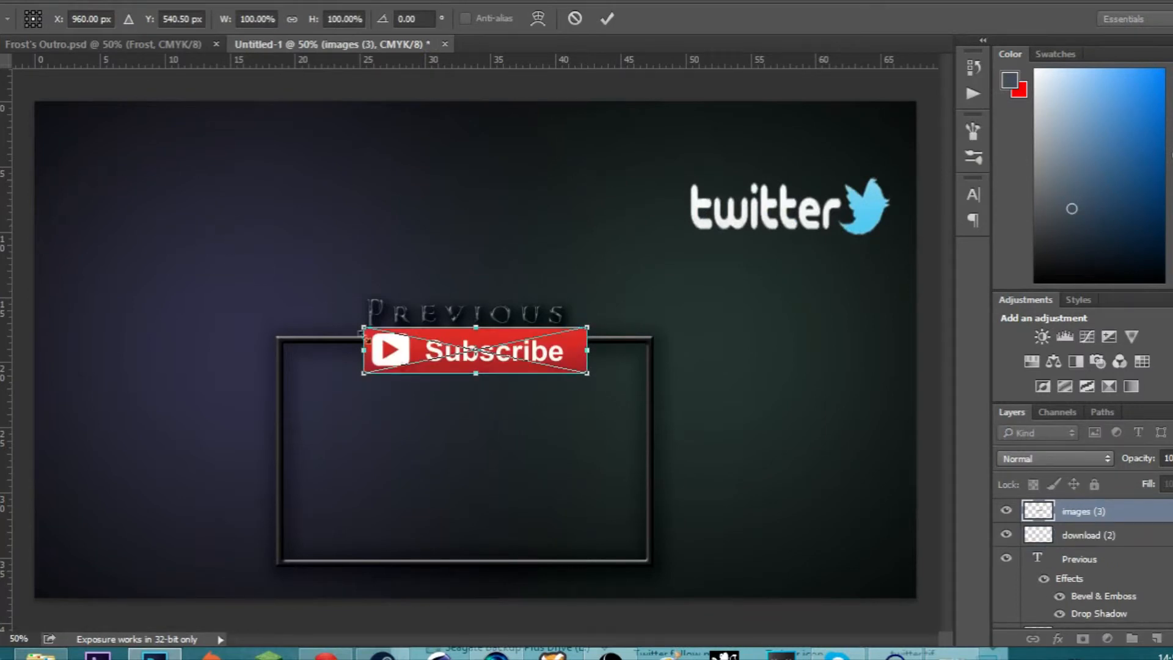
pyautogui.moveTo(435, 365); pyautogui.dragTo(274, 234)
pyautogui.click(607, 18)
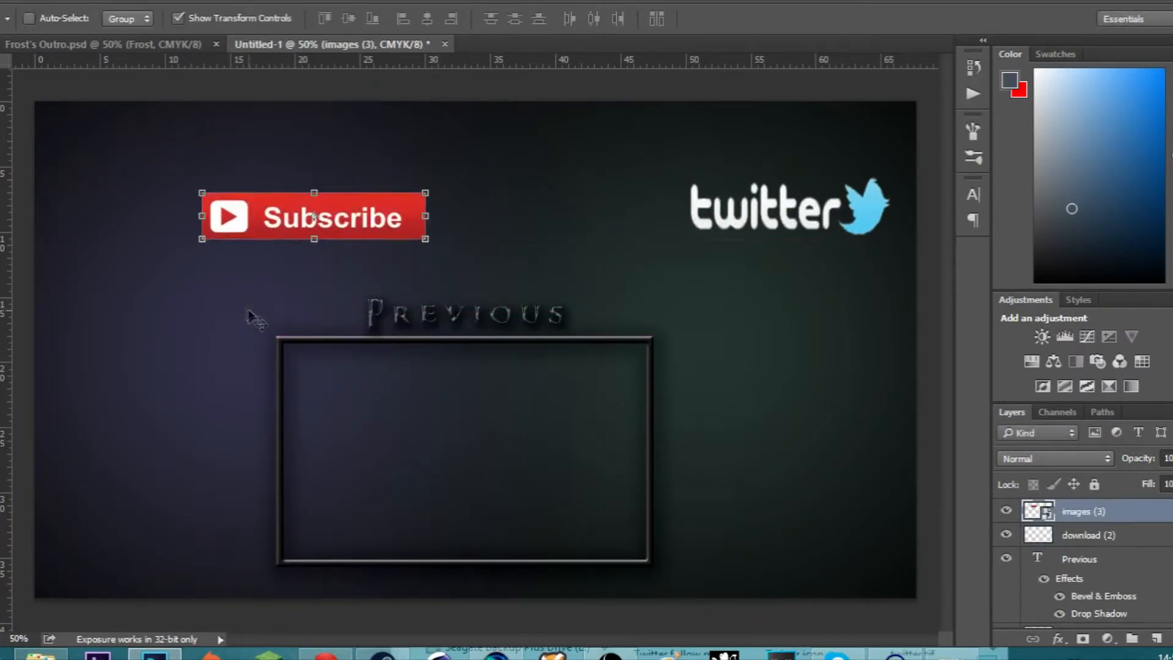
# Step: Rasterize the images (3) layer and remove the white corners at the Subscribe button's left end using the Magic Wand
pyautogui.press('z')
pyautogui.click(201, 238)
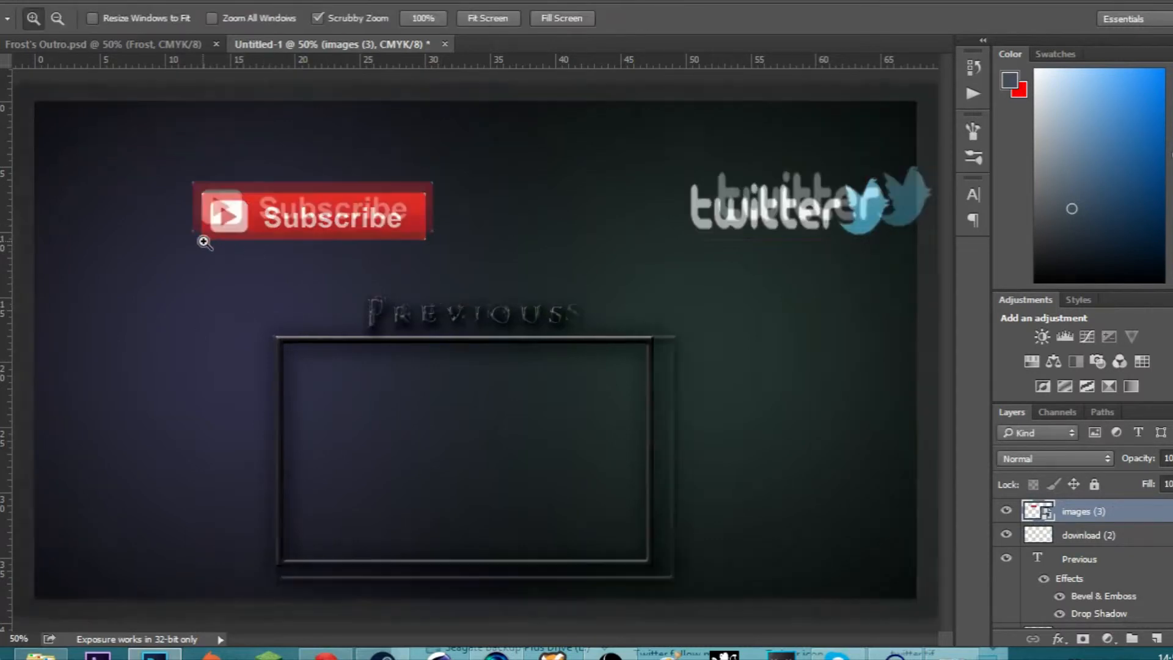
pyautogui.click(204, 241)
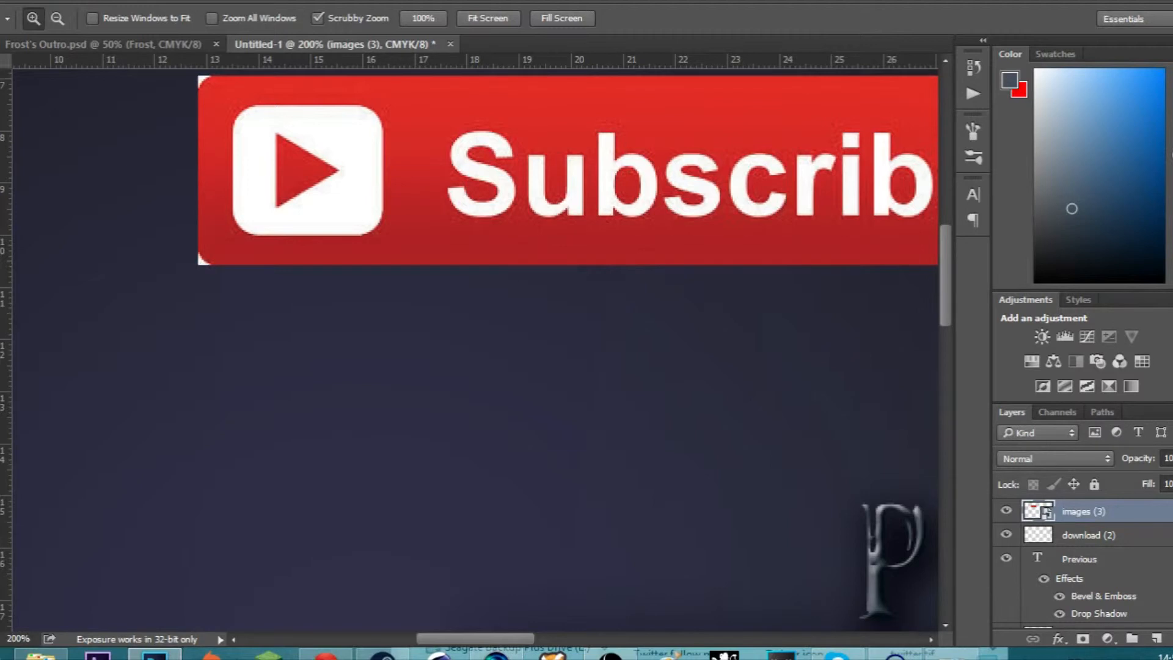
pyautogui.press('w')
pyautogui.click(201, 269)
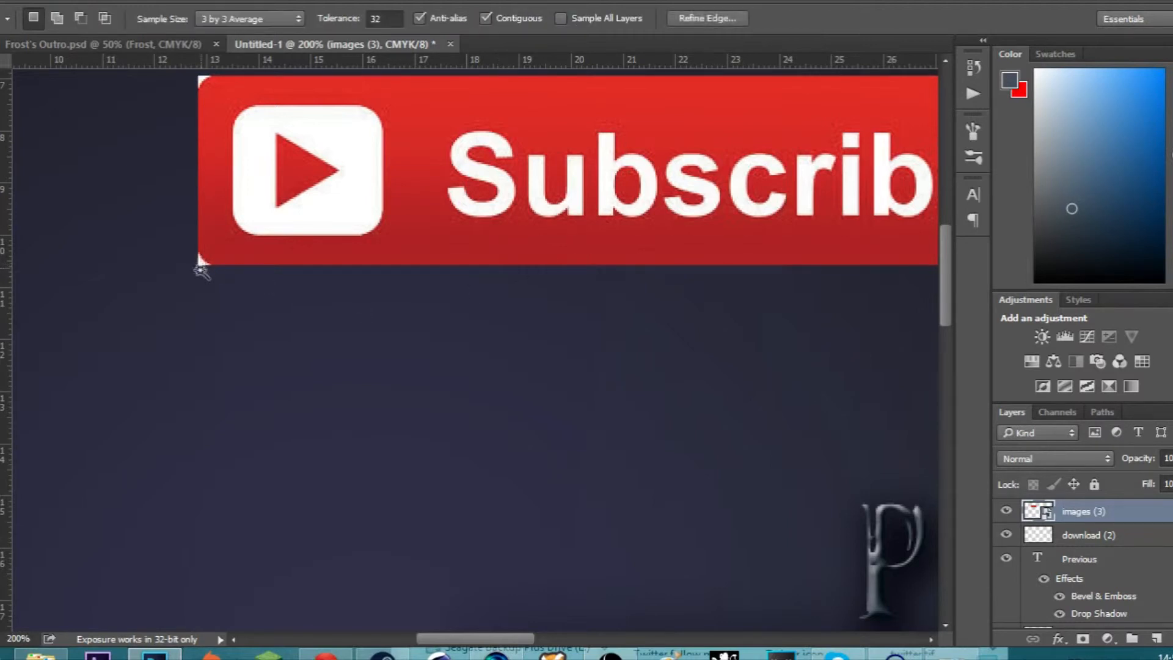
pyautogui.rightClick(1132, 512)
pyautogui.click(939, 281)
pyautogui.click(199, 78)
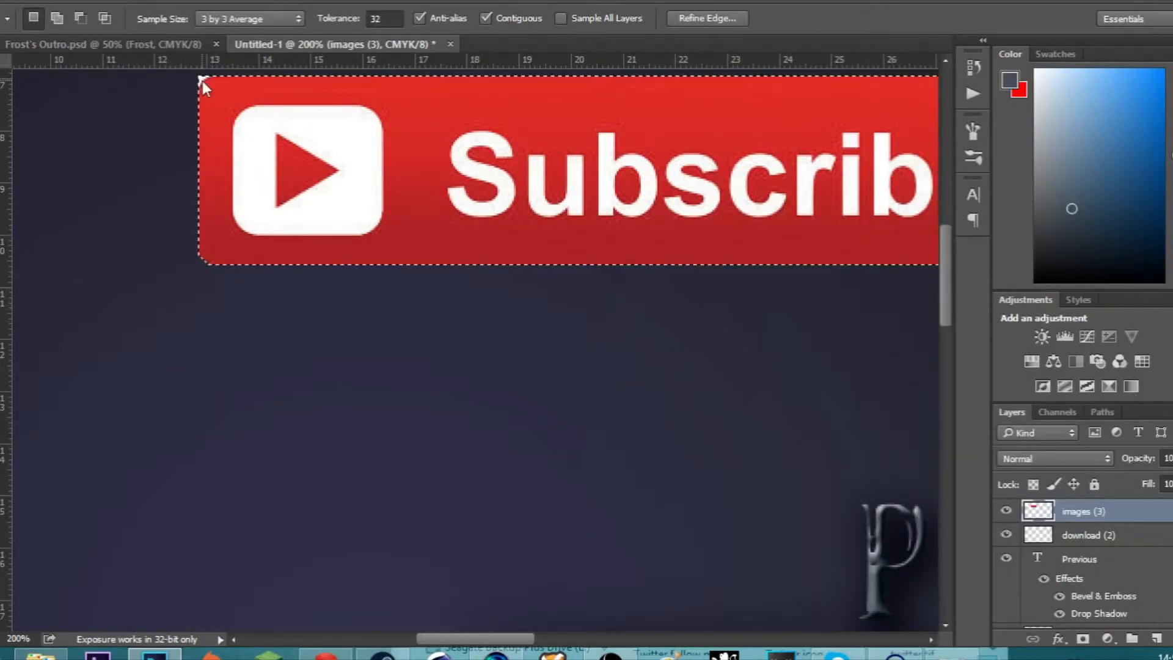
pyautogui.hotkey('ctrl', 'd')
pyautogui.click(201, 80)
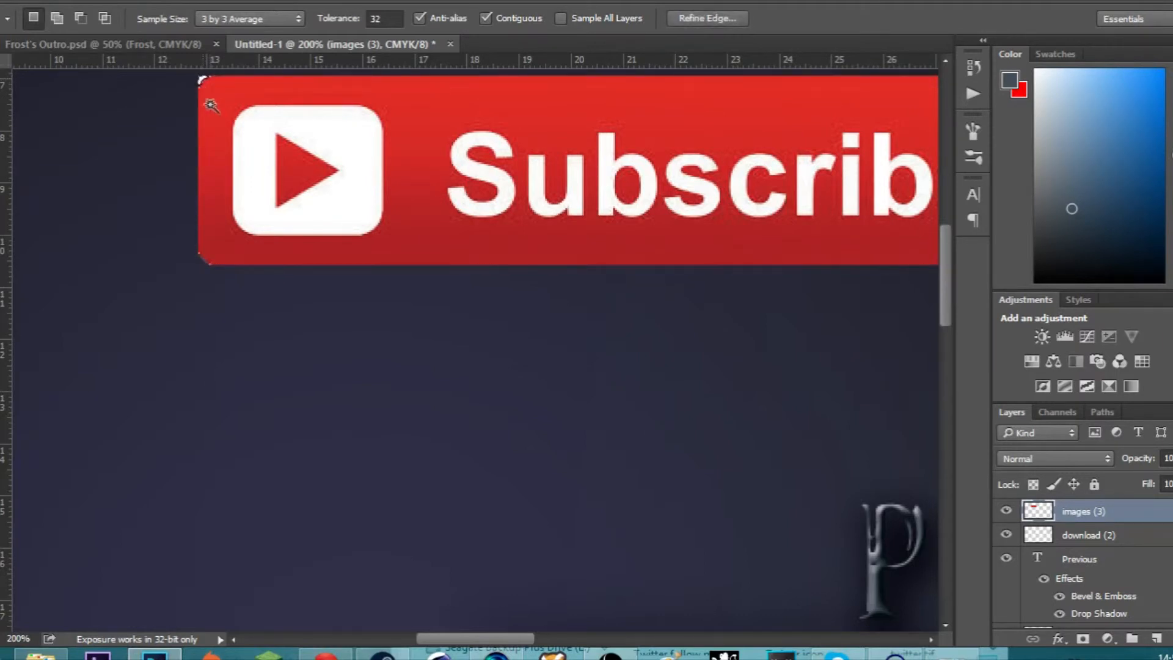
# Step: Remove the white corners at the right end of the Subscribe button
pyautogui.moveTo(541, 643); pyautogui.dragTo(598, 618)
pyautogui.scroll(1, 561, 513)
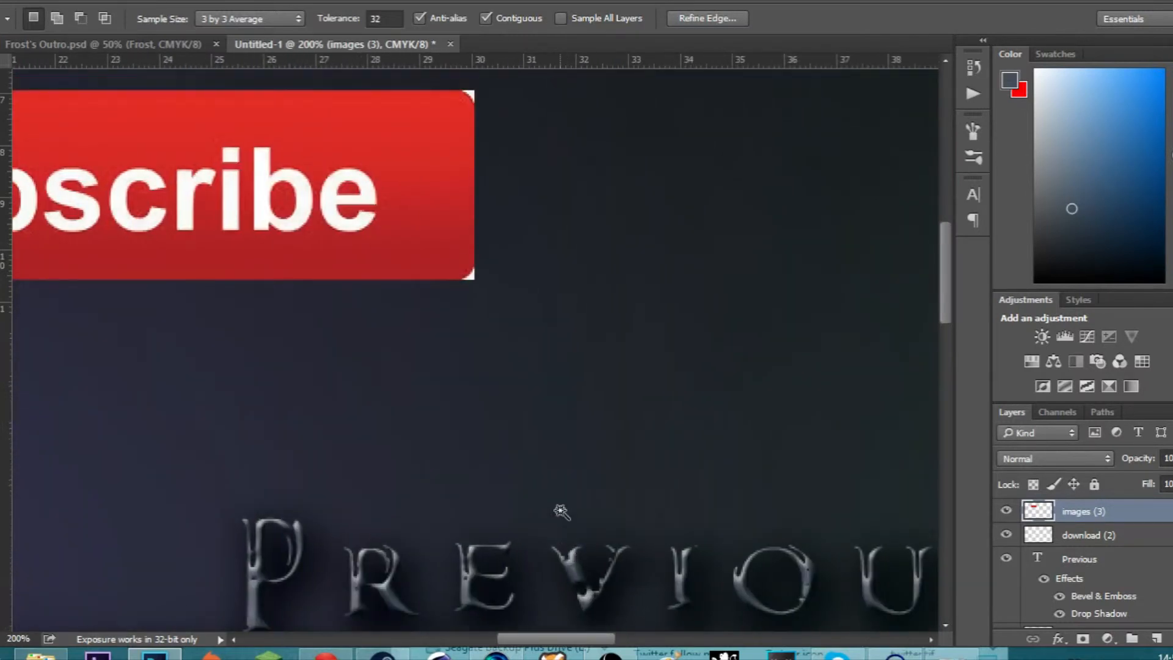